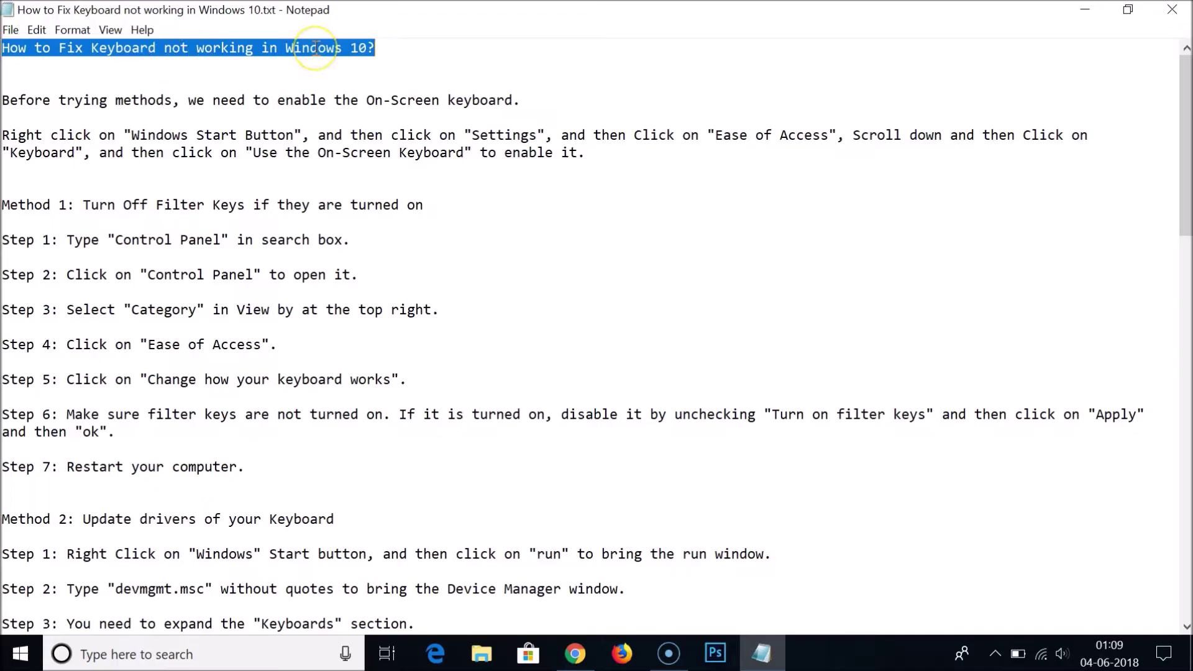
Look through the keyboard troubleshooting methods in the notes and return to the beginning
left_click(238, 225)
scroll(239, 225, "down", 19)
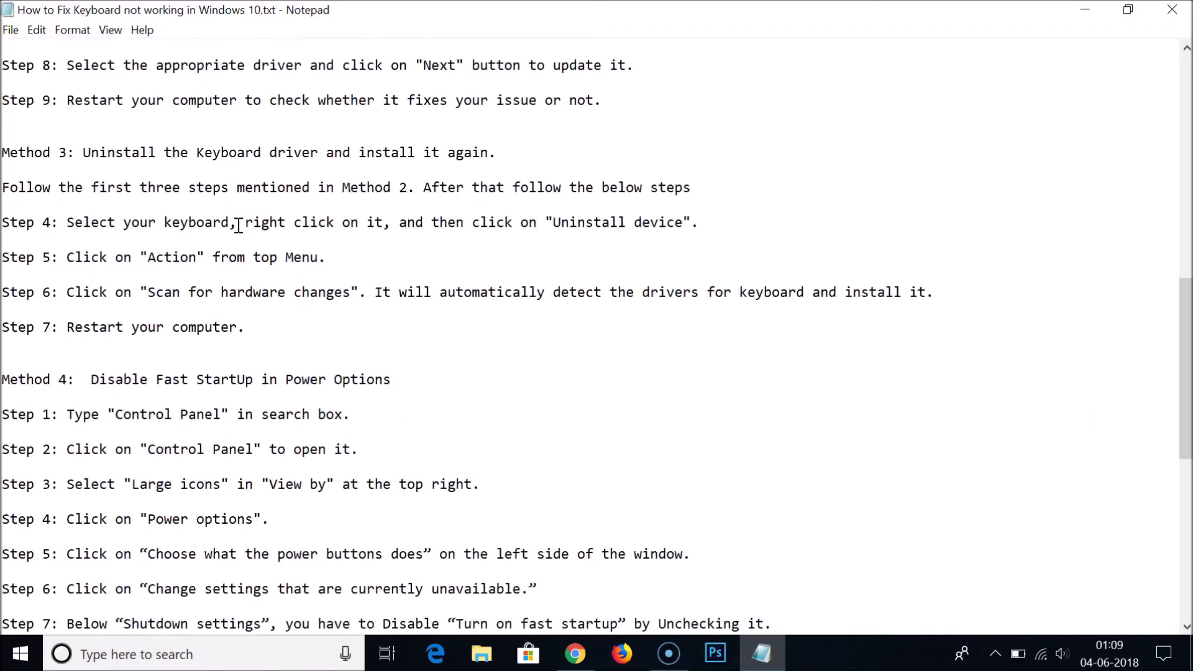
scroll(238, 225, "down", 2)
scroll(239, 226, "up", 20)
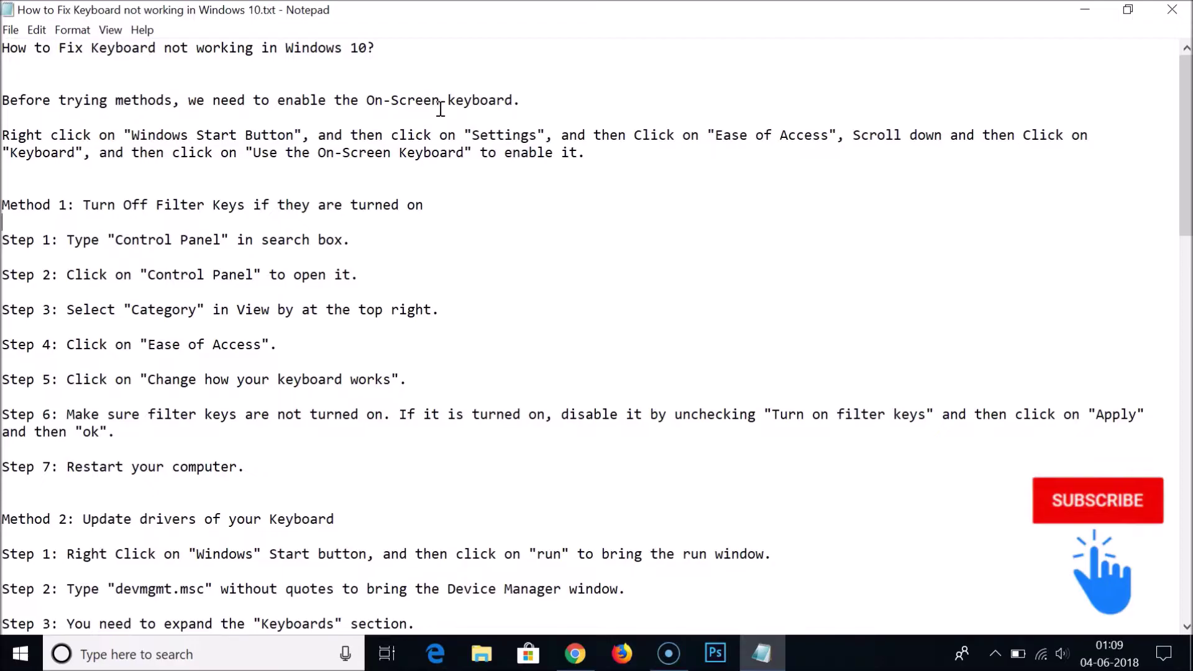
Minimise the notes and turn on the On-Screen Keyboard in the Ease of Access keyboard settings
left_click(1085, 9)
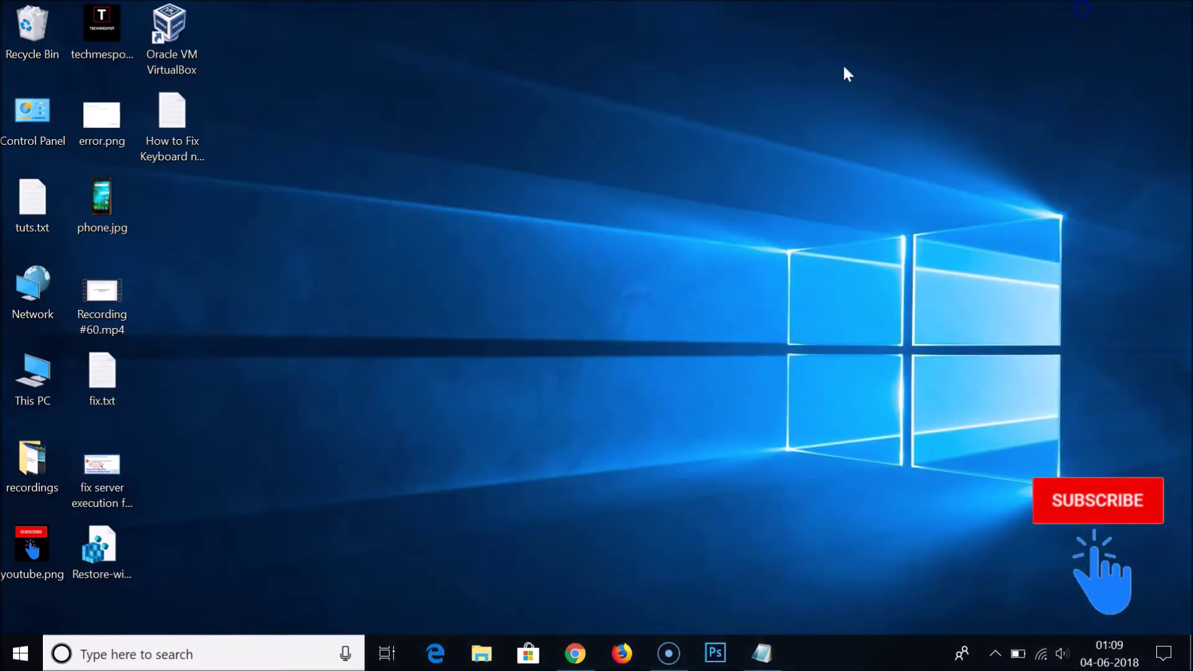
right_click(21, 661)
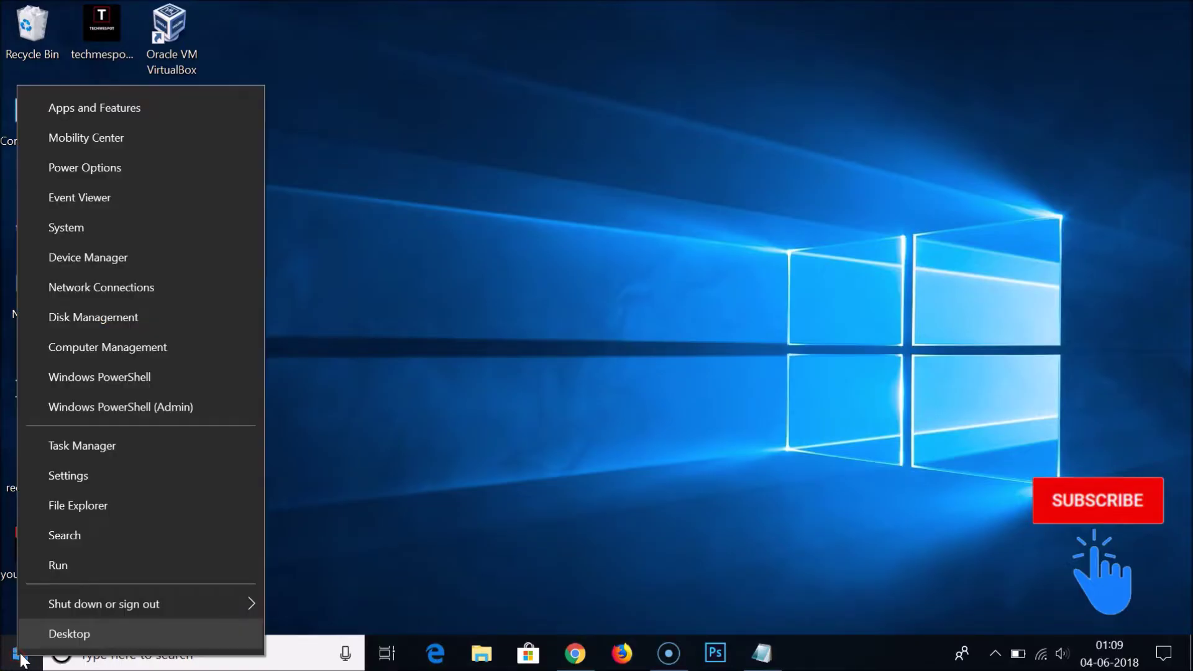
left_click(76, 479)
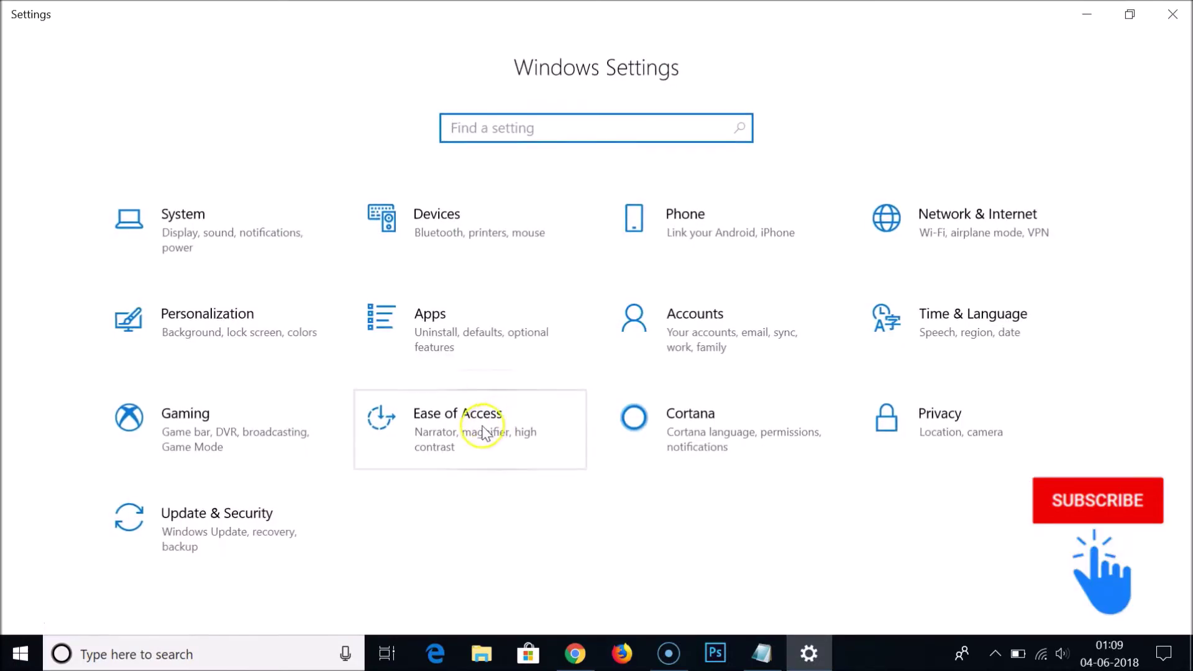
left_click(484, 432)
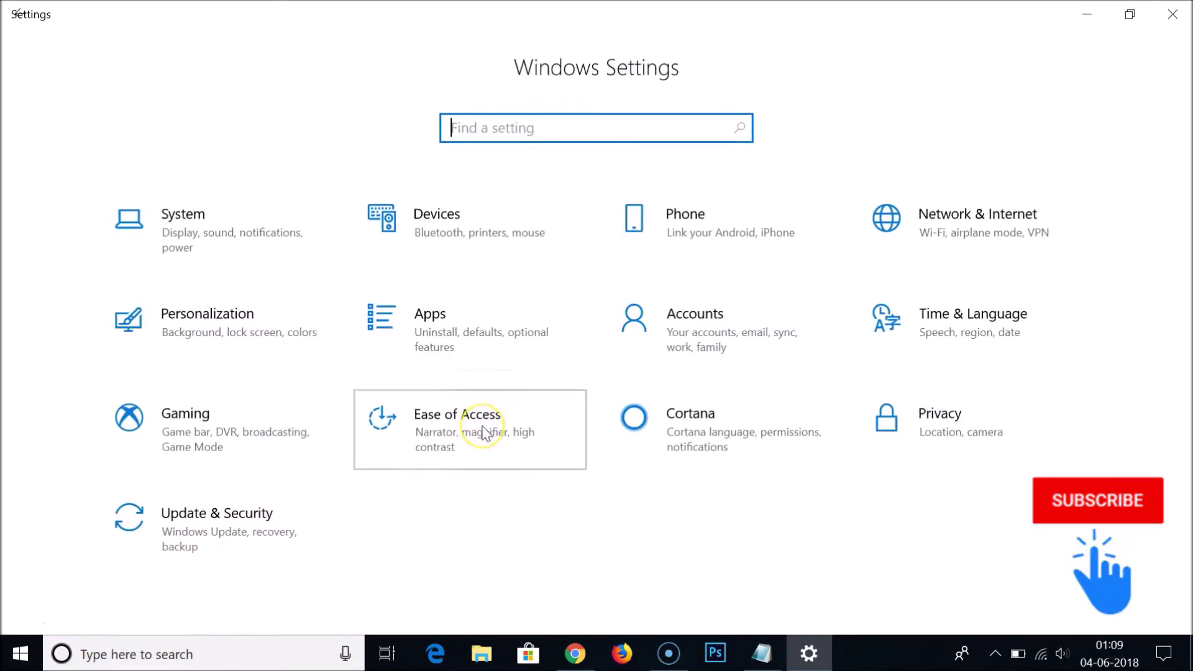
scroll(205, 412, "down", 5)
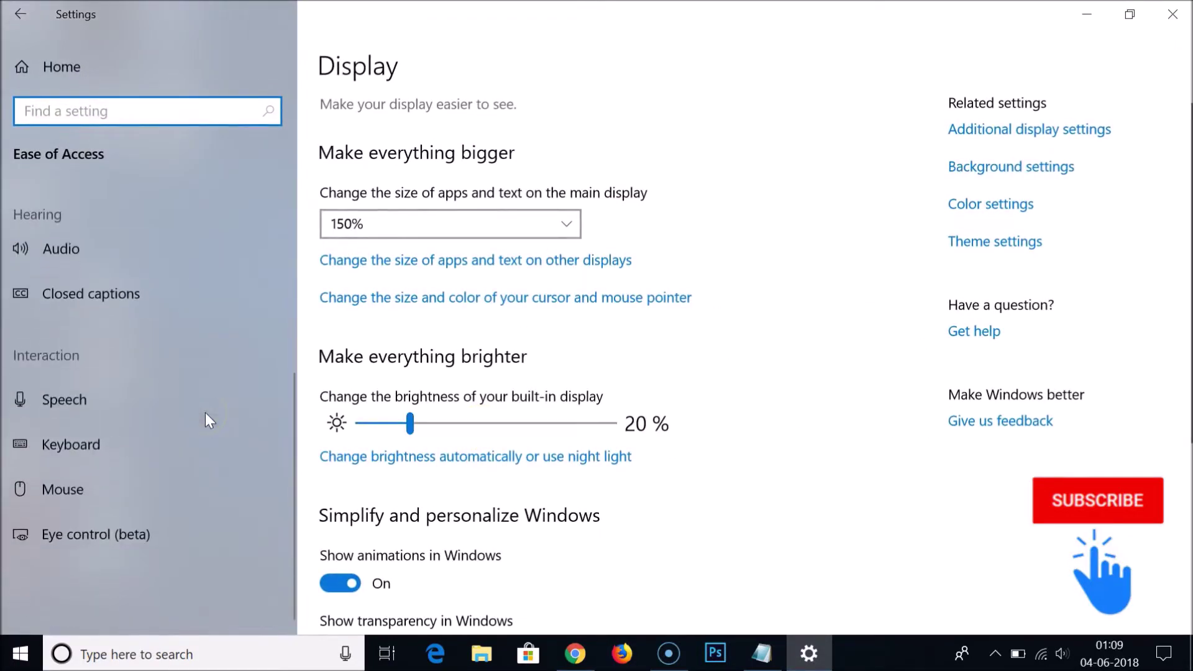
left_click(114, 450)
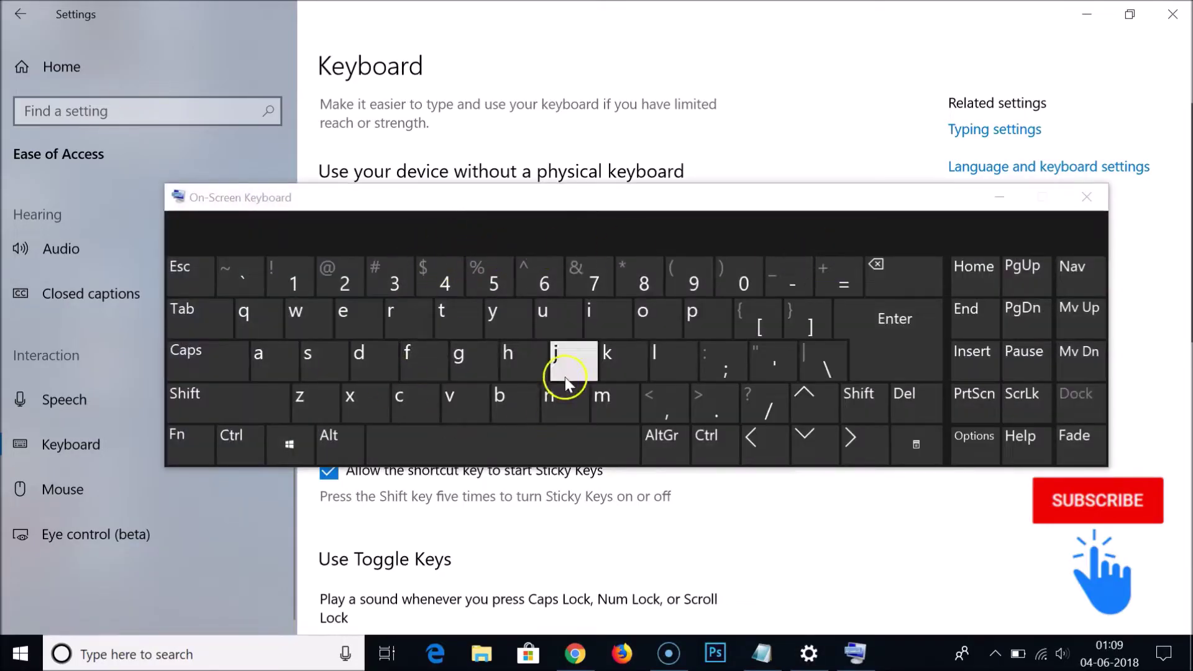
Set Settings aside and check Method 1 in the notes, with the On-Screen Keyboard out of the way
left_click(1087, 14)
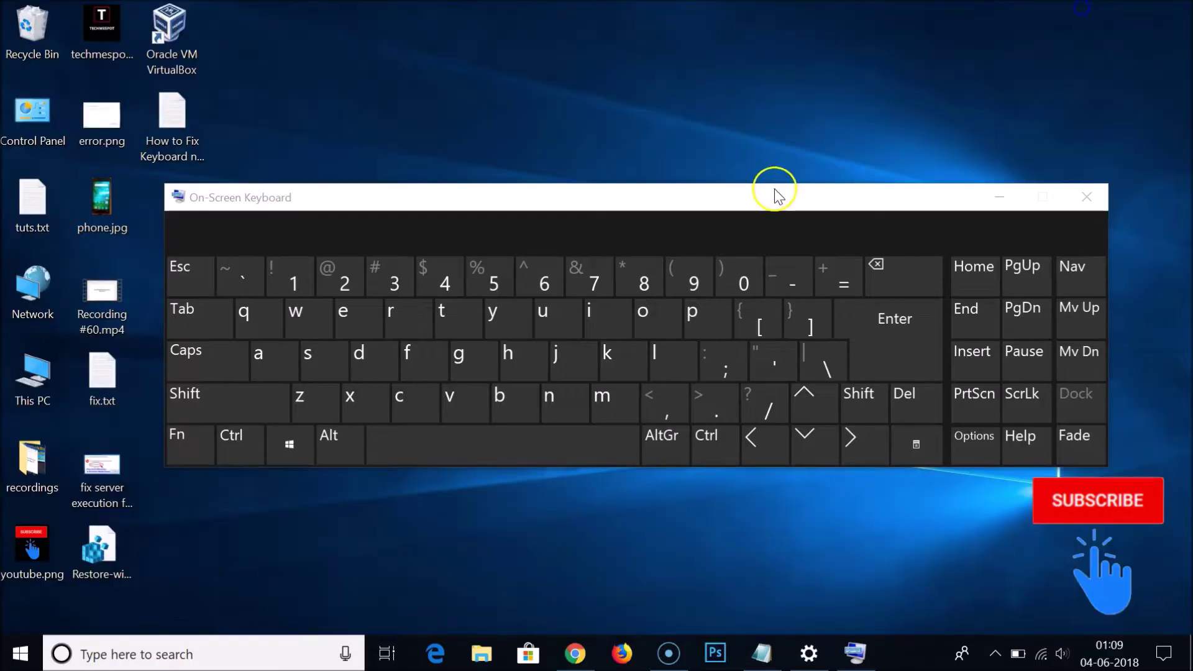
left_click(763, 652)
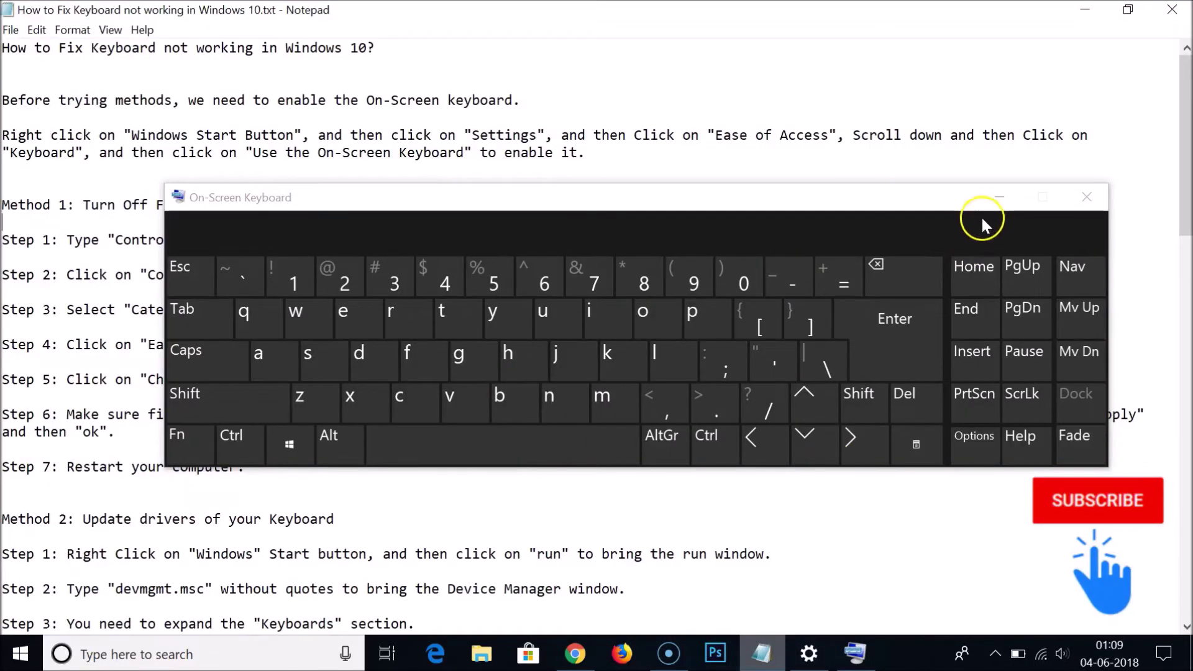
left_click(997, 198)
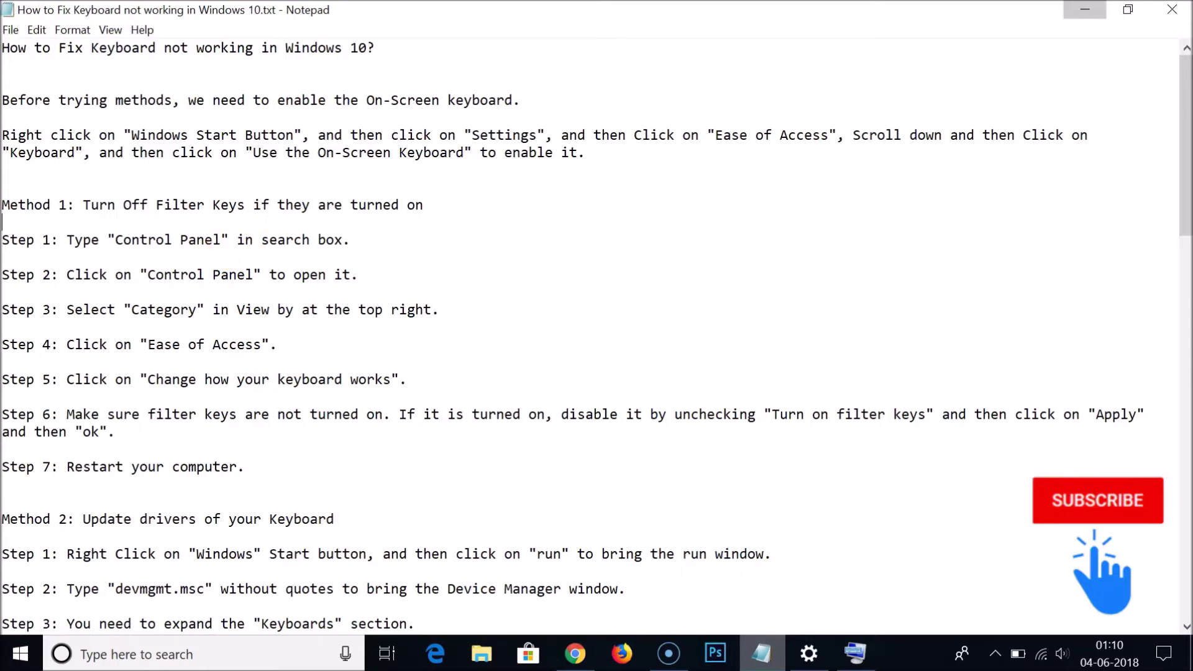
left_click(1085, 10)
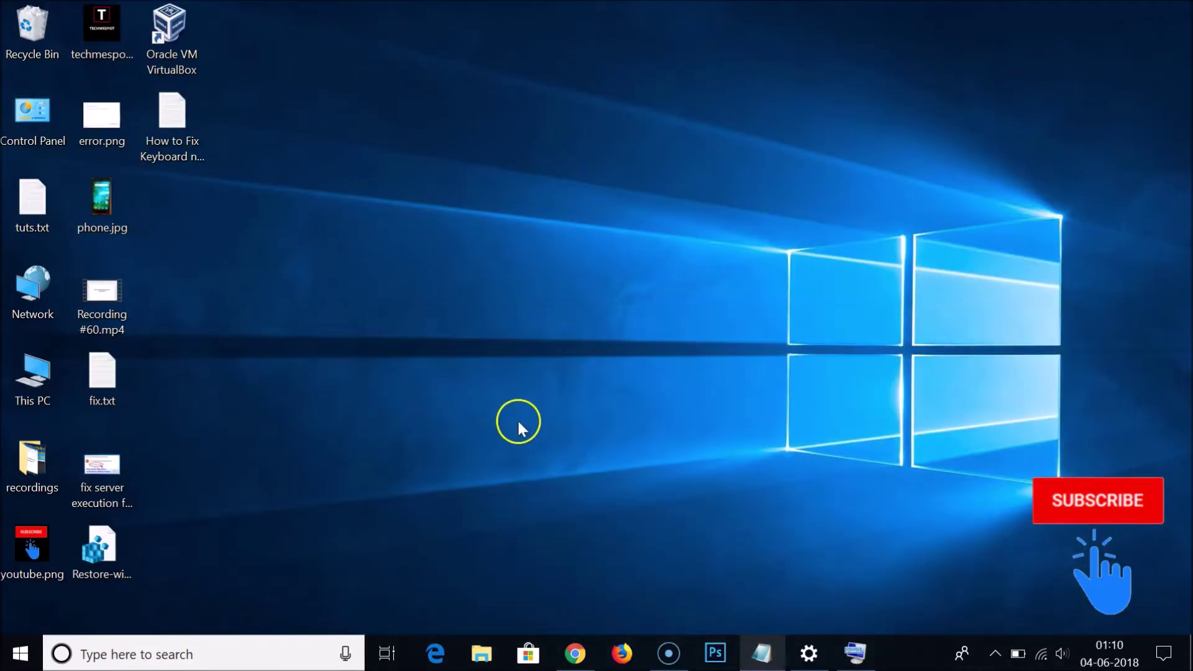
Search Windows for "control panel" using the On-Screen Keyboard and open the Control Panel app
left_click(856, 652)
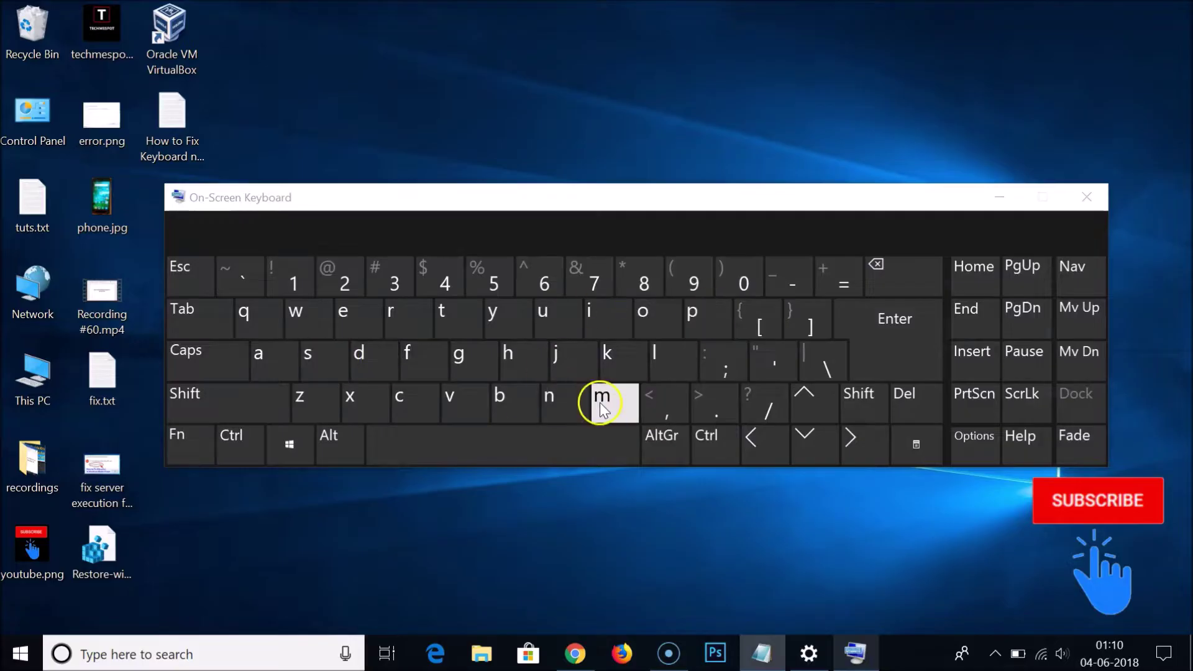
left_click(236, 652)
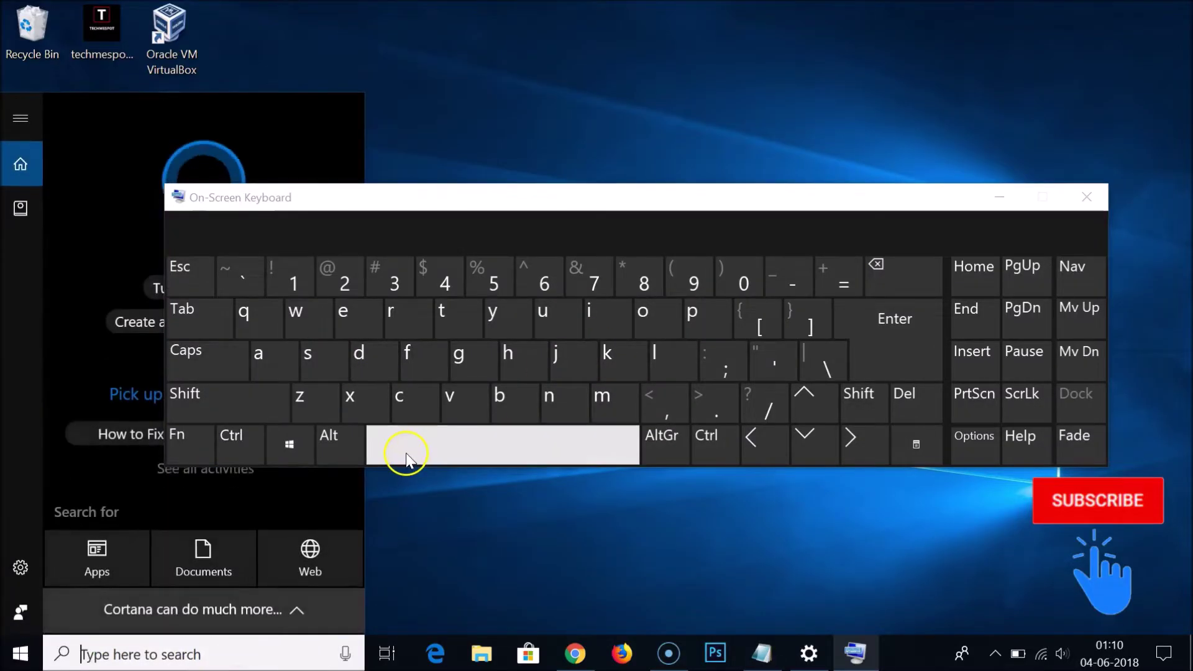
left_click(400, 423)
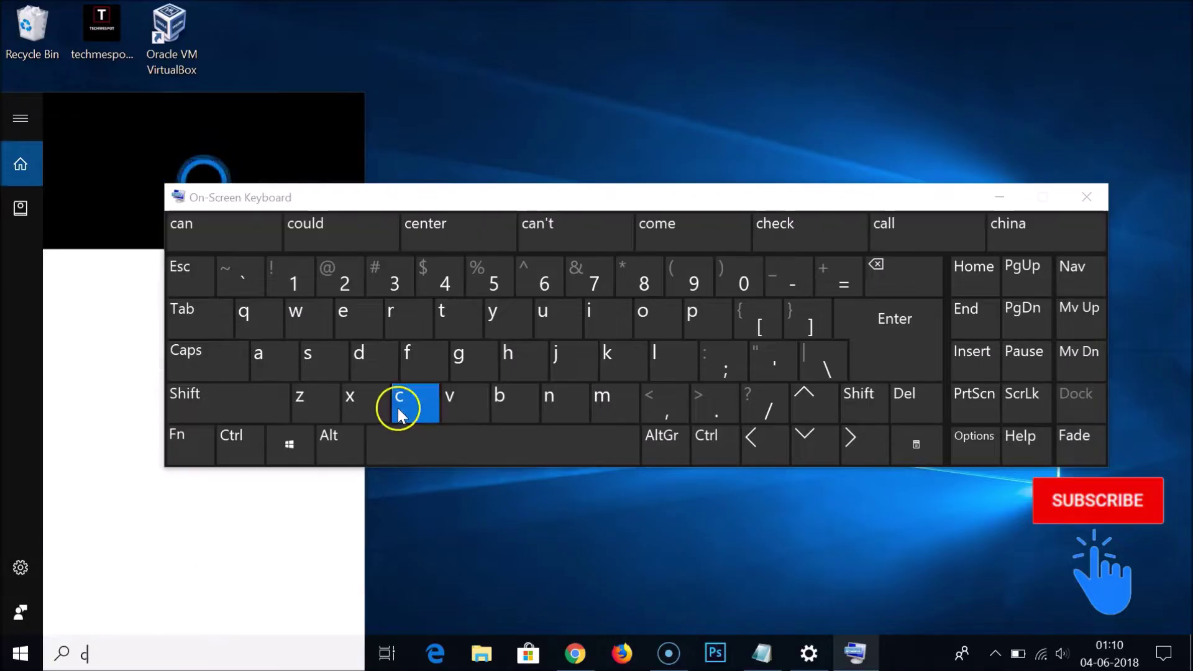
left_click(643, 318)
left_click(565, 392)
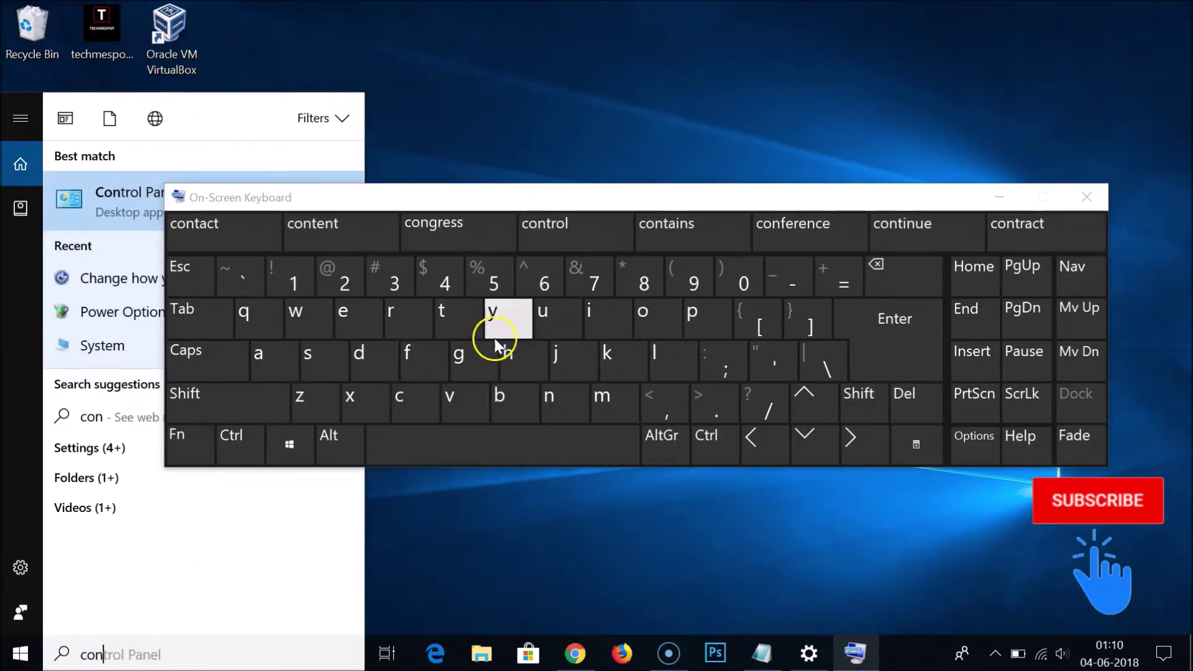
left_click(452, 321)
left_click(402, 312)
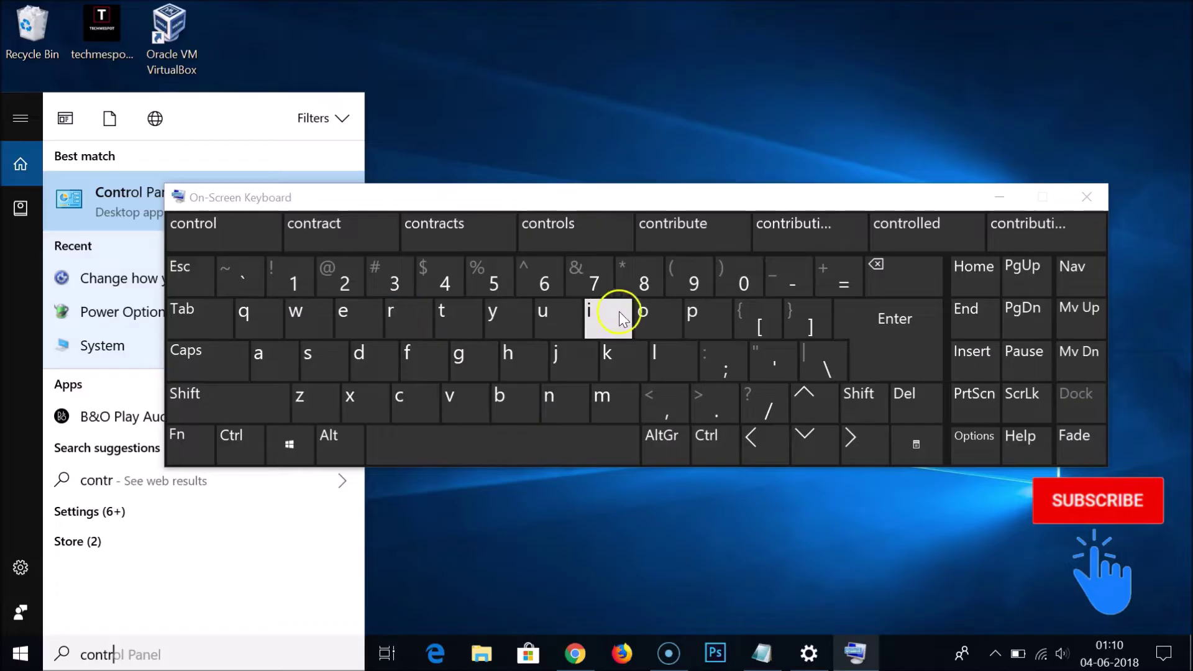
left_click(648, 320)
left_click(663, 358)
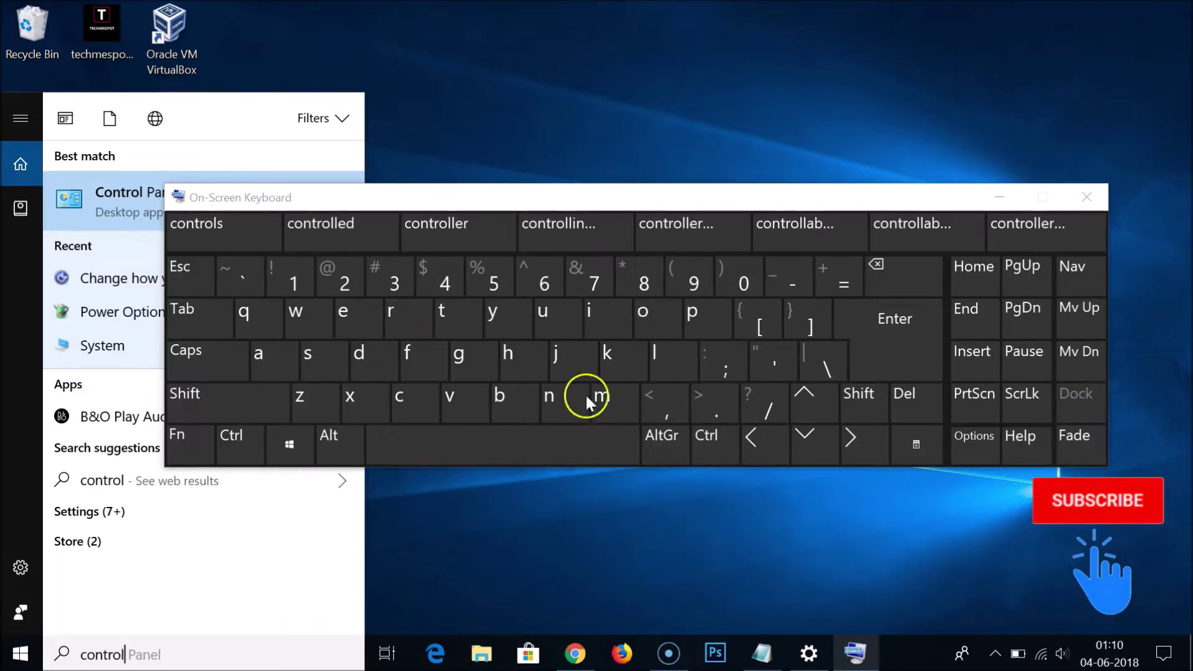
left_click(578, 440)
left_click(706, 311)
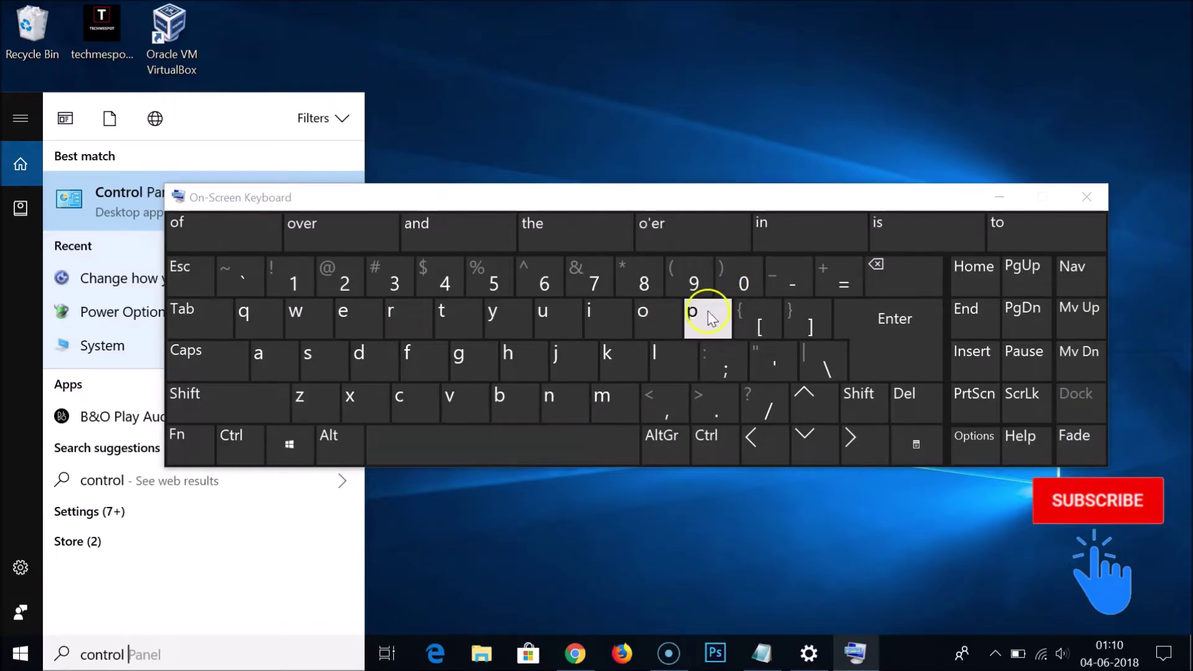
left_click(268, 364)
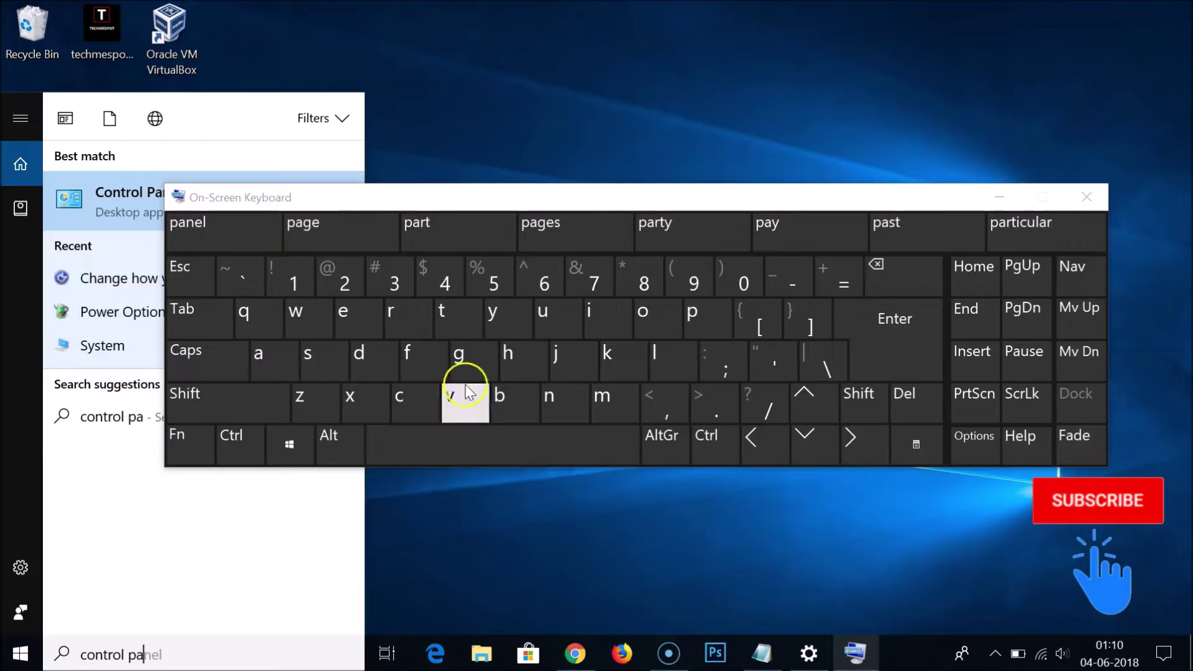
left_click(547, 401)
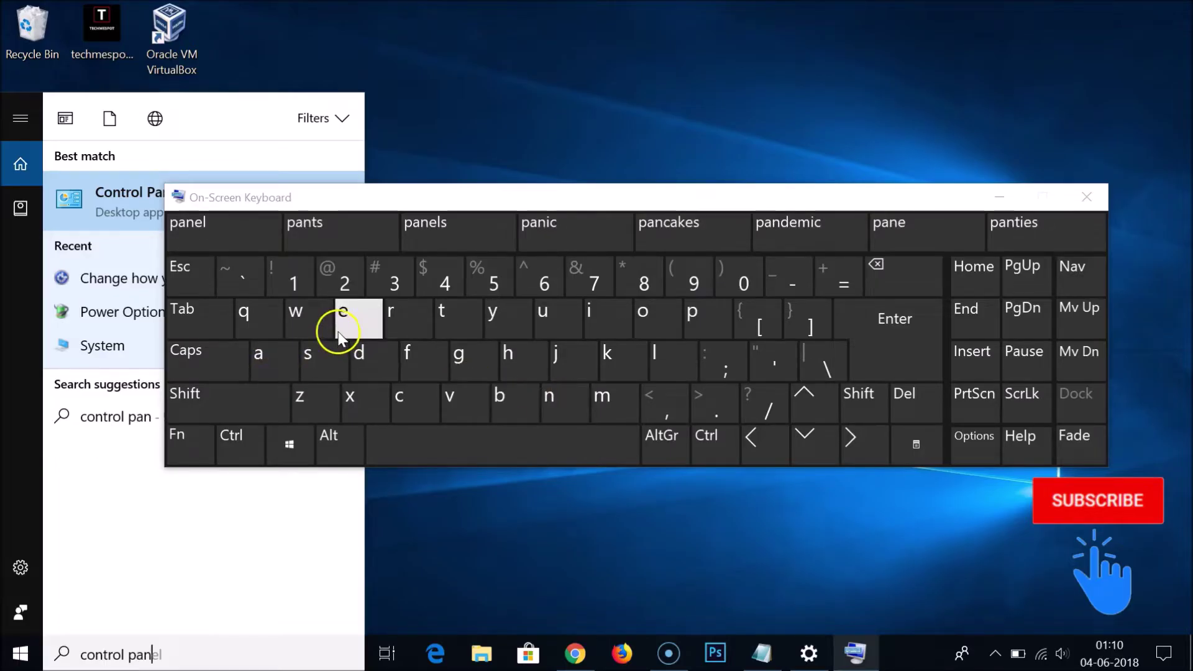
left_click(341, 323)
left_click(663, 355)
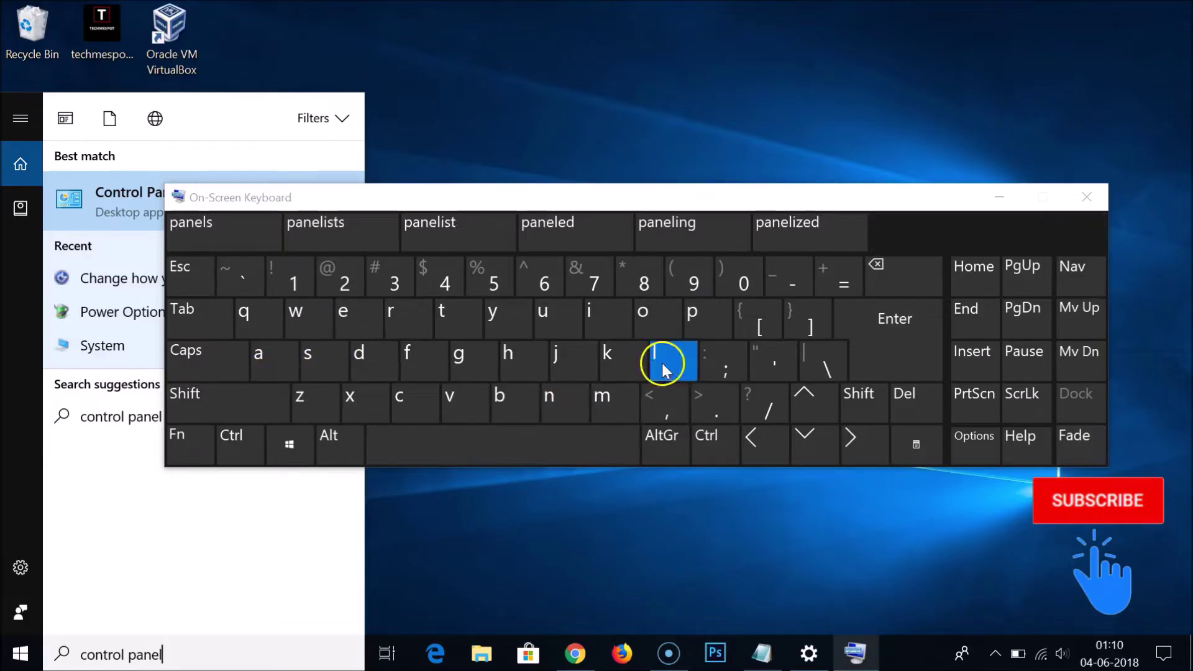
left_click(983, 209)
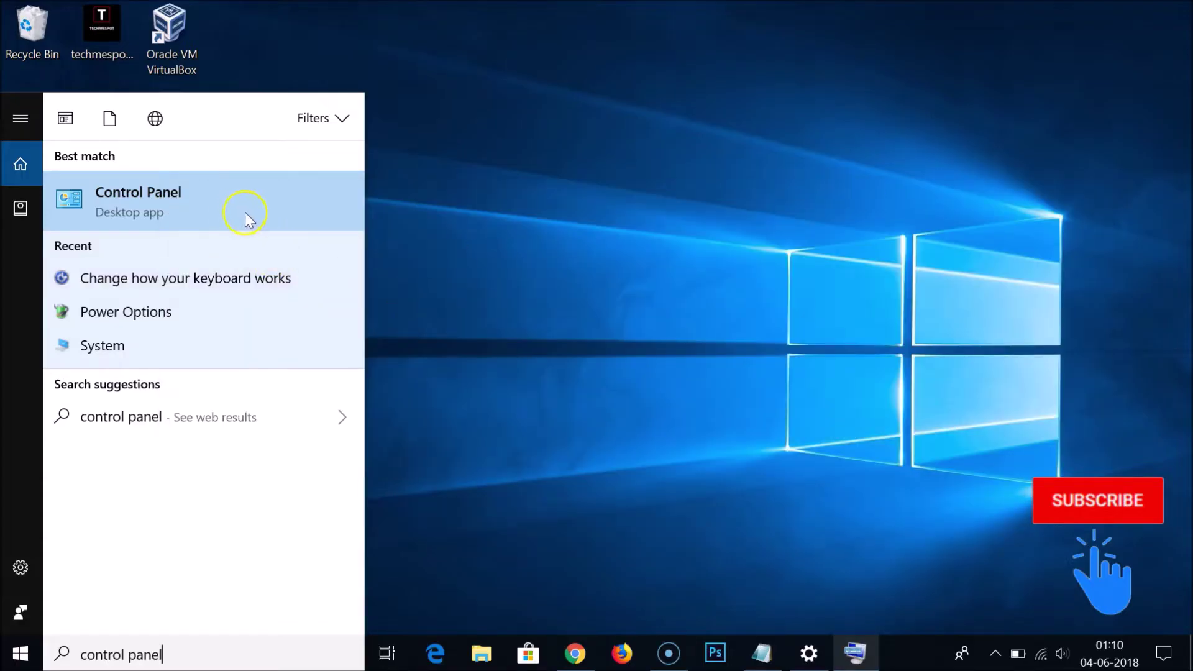
left_click(199, 202)
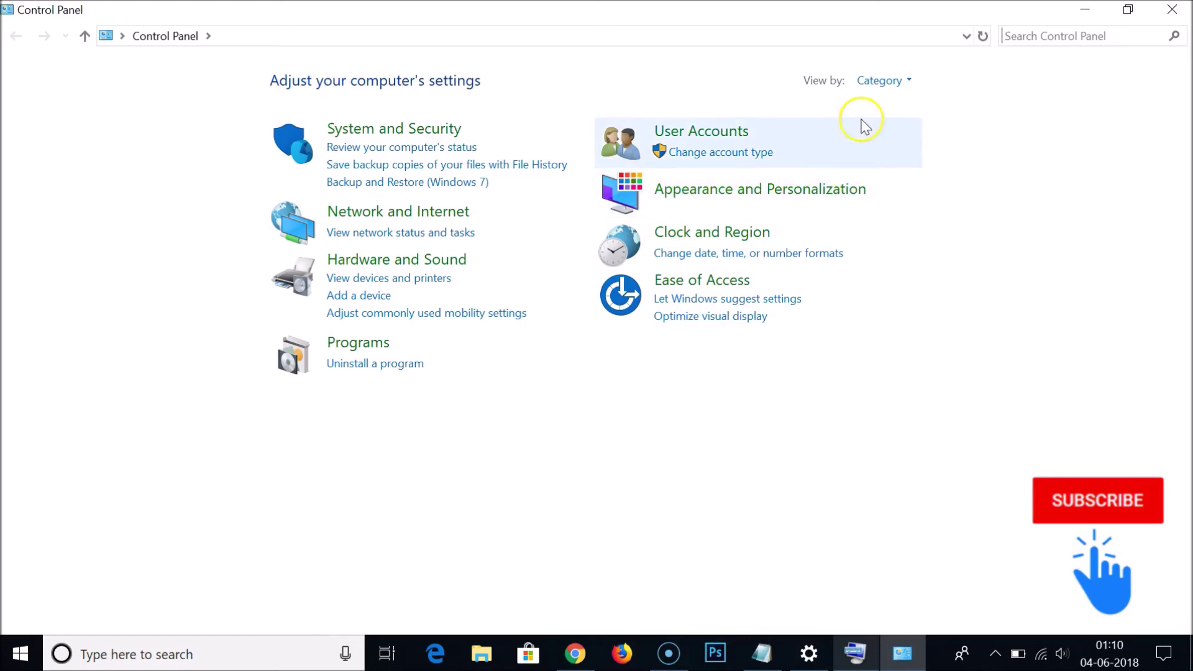
Switch the Control Panel view to Large icons and back to Category
left_click(867, 81)
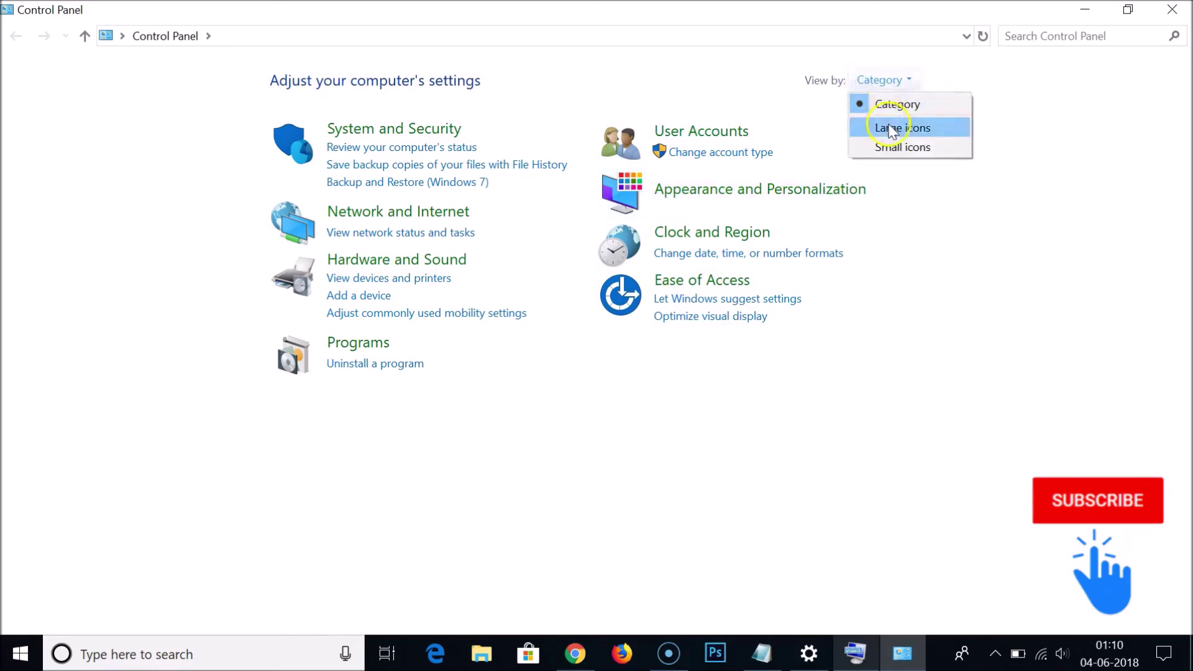
left_click(897, 132)
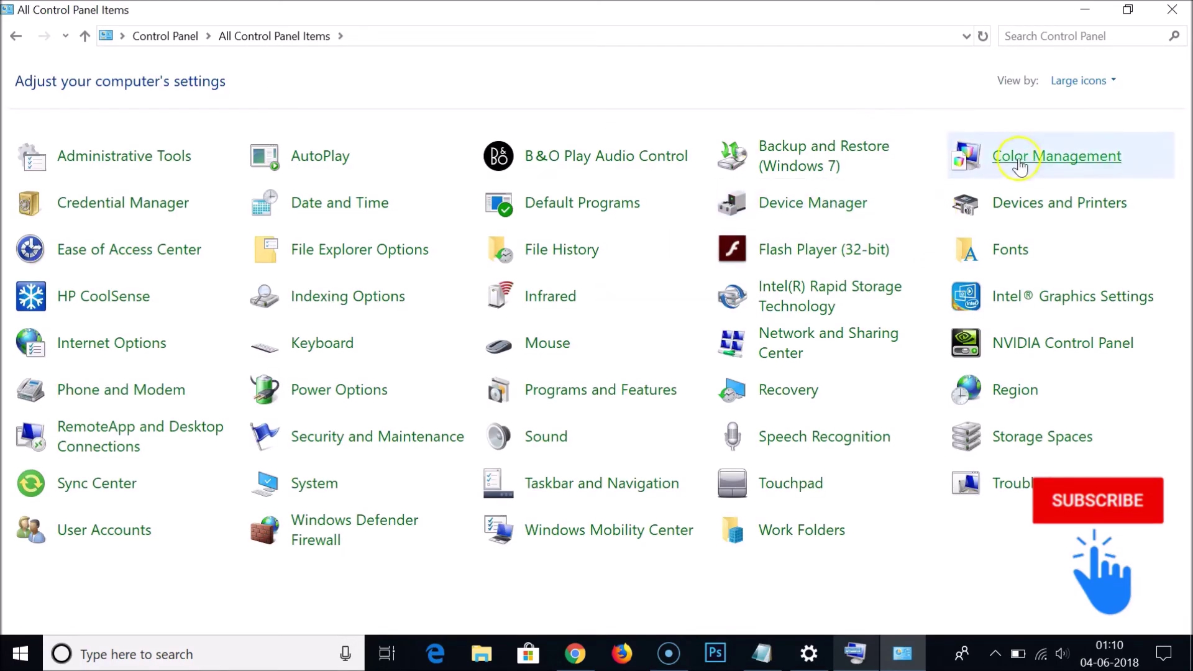
left_click(1079, 80)
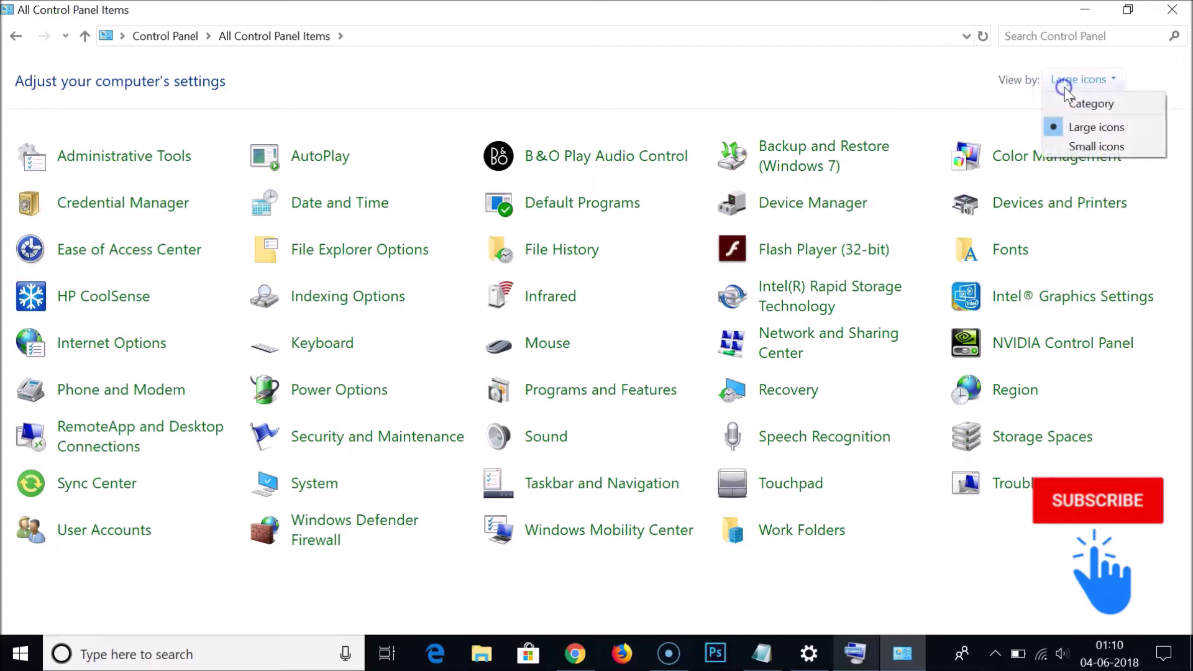
left_click(1074, 104)
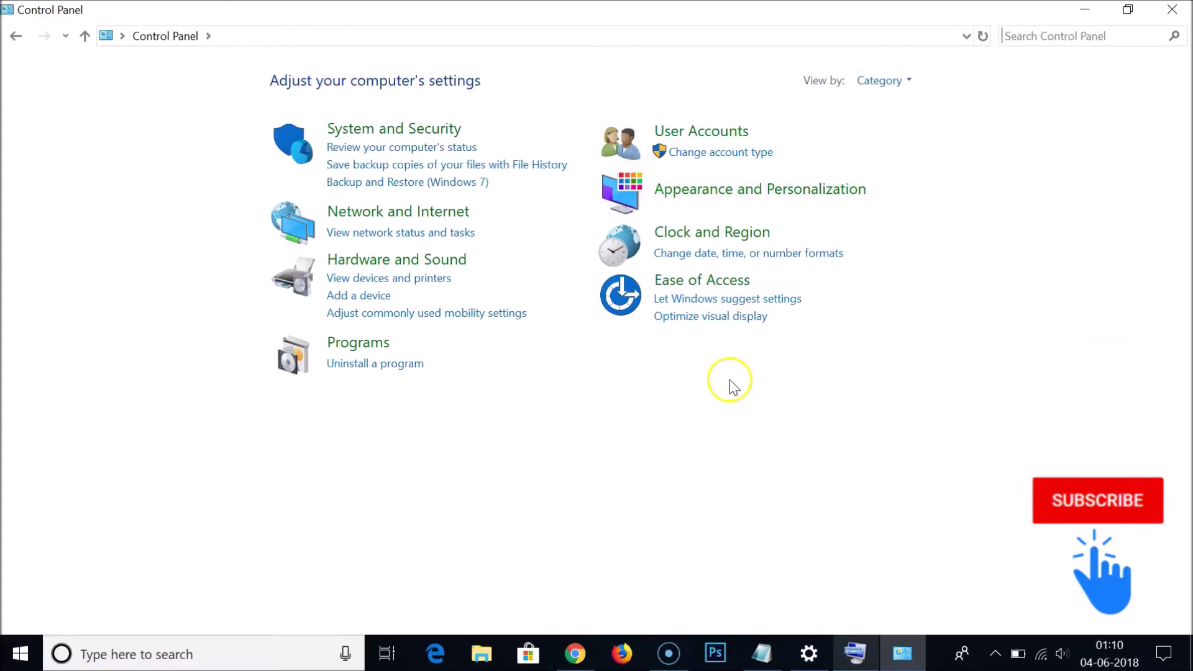
Open the Ease of Access options for how the keyboard works, turn off Filter Keys, and apply the change
left_click(681, 285)
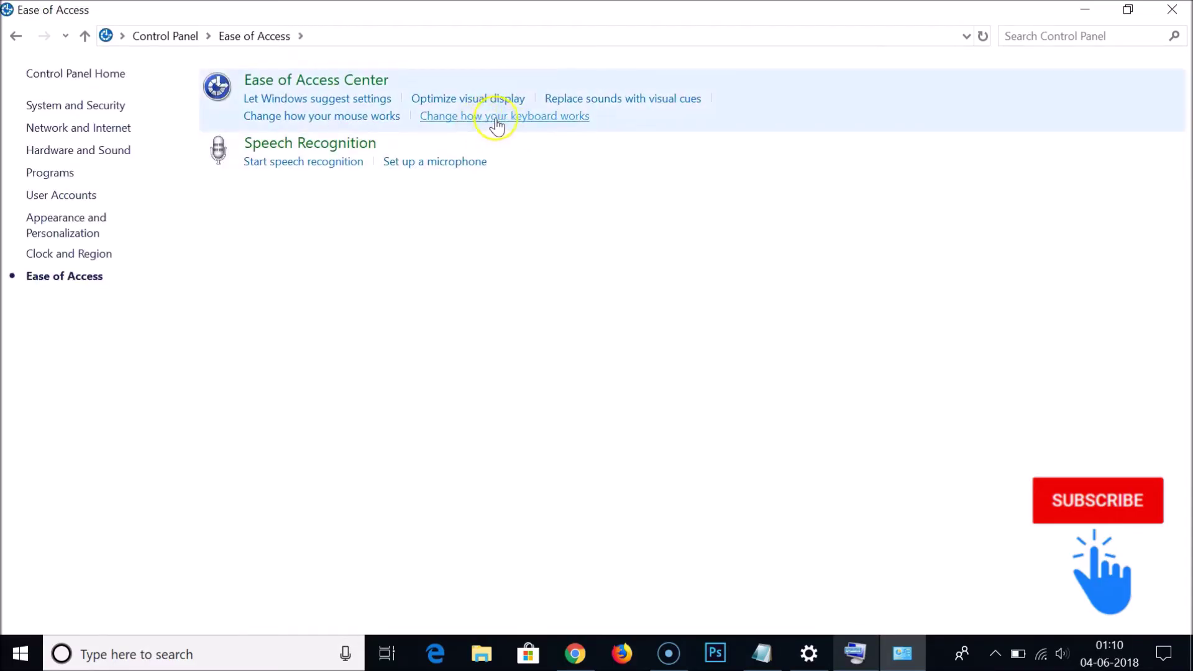
left_click(517, 118)
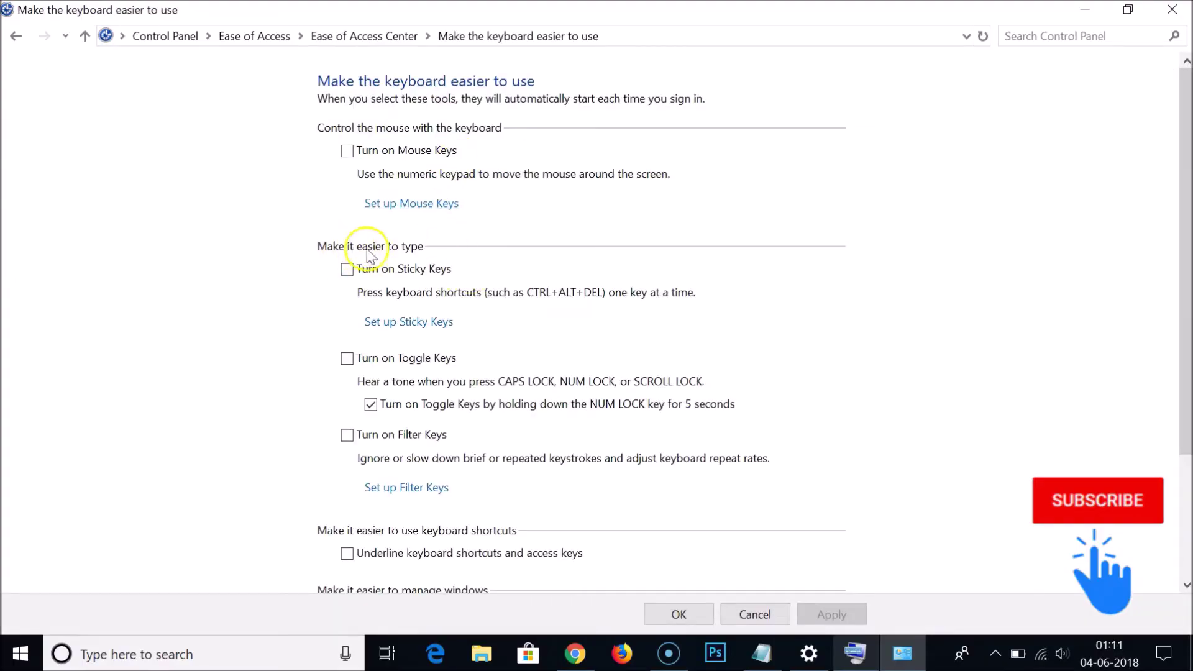
scroll(653, 317, "down", 1)
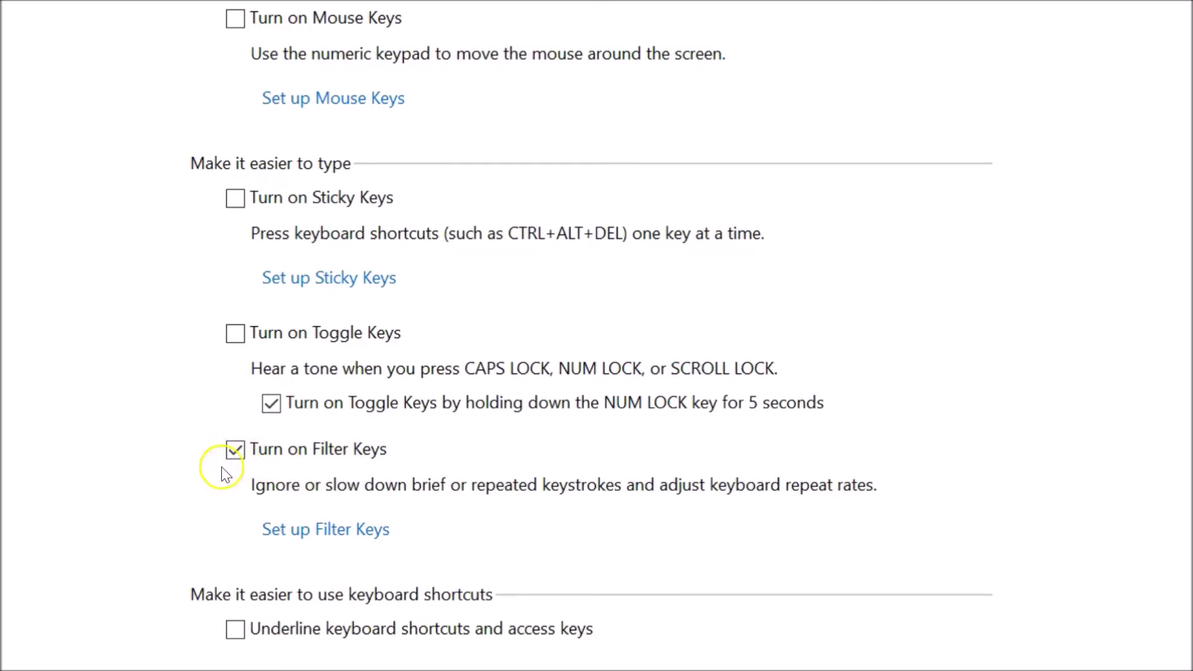
left_click(237, 454)
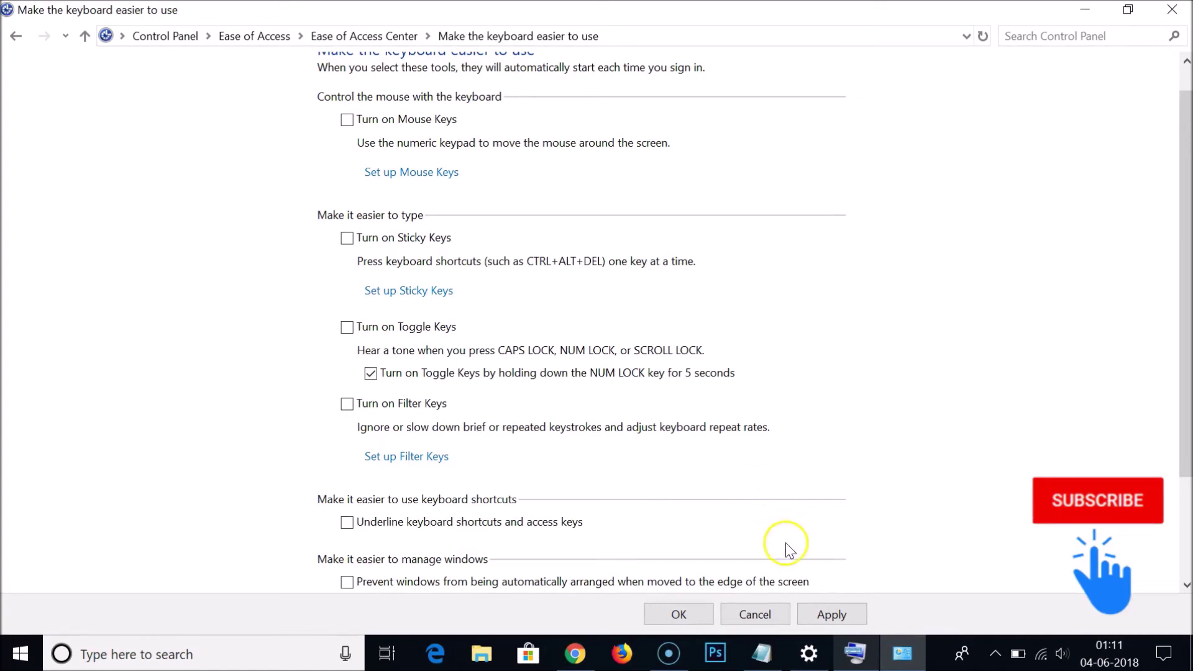
left_click(830, 614)
left_click(706, 616)
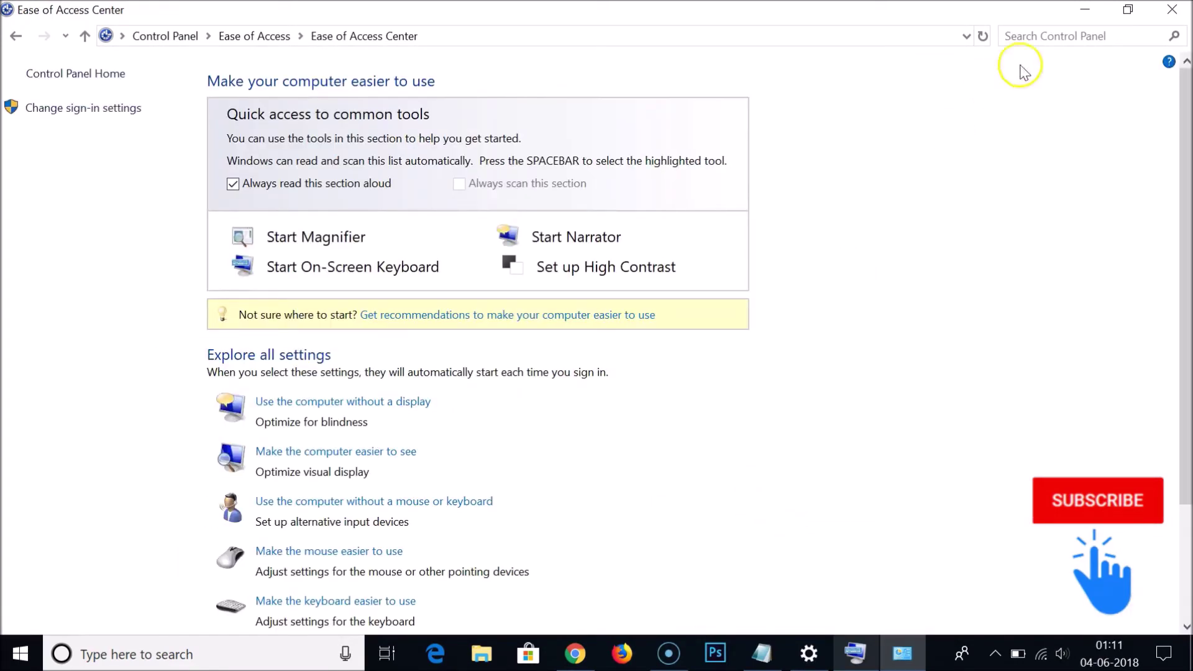
Close Control Panel and bring the keyboard troubleshooting notes back up
left_click(1172, 9)
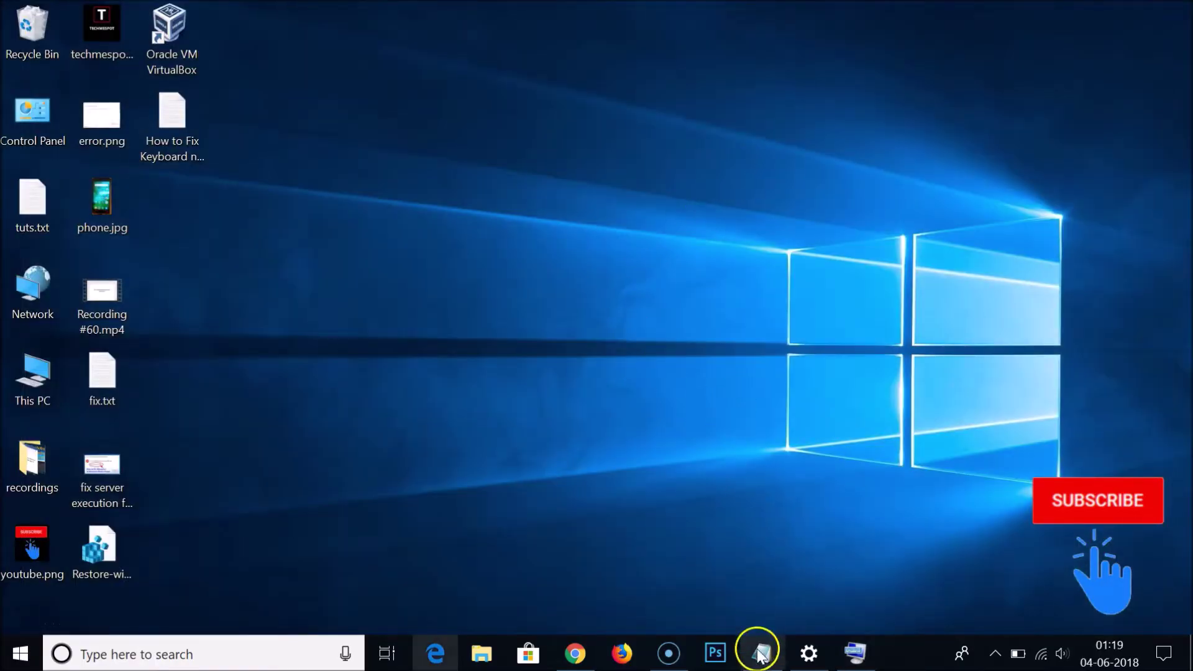
left_click(759, 654)
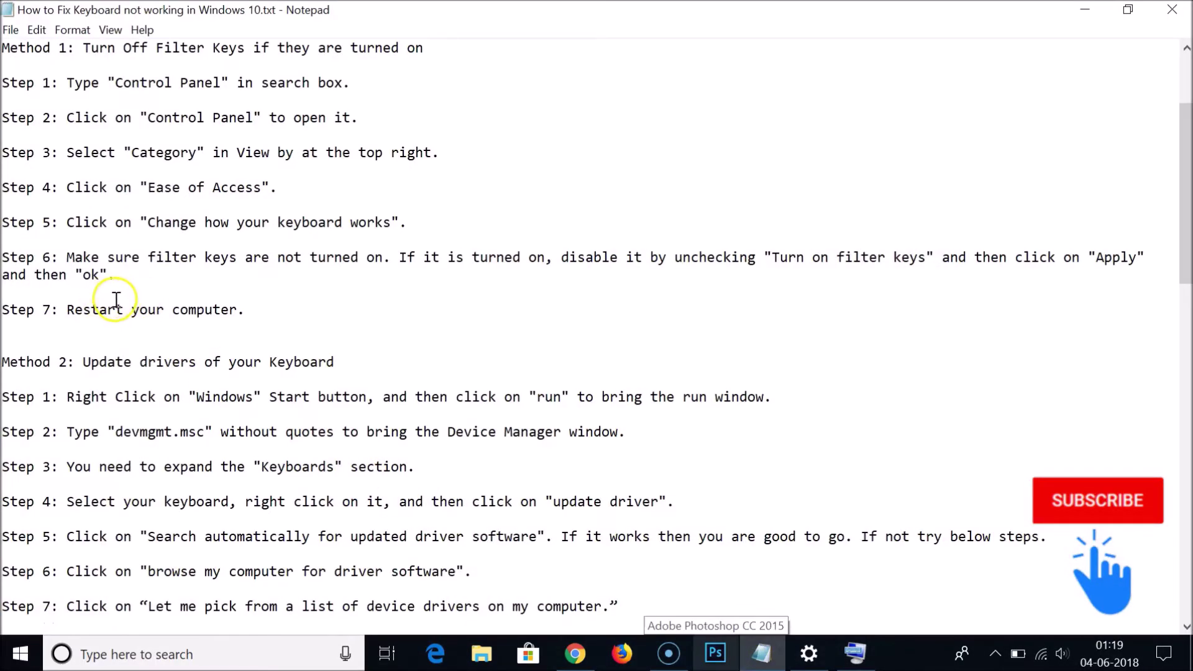
Minimize the keyboard troubleshooting notes and open the Run dialog
double_click(103, 310)
left_click(103, 310)
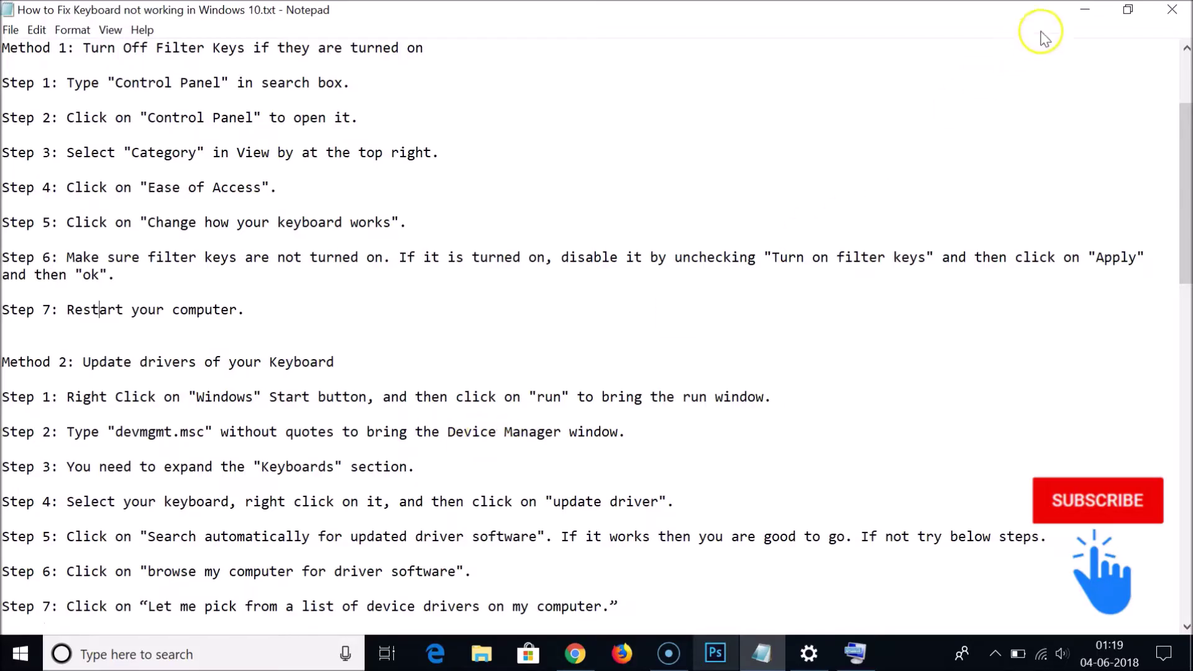
left_click(1081, 10)
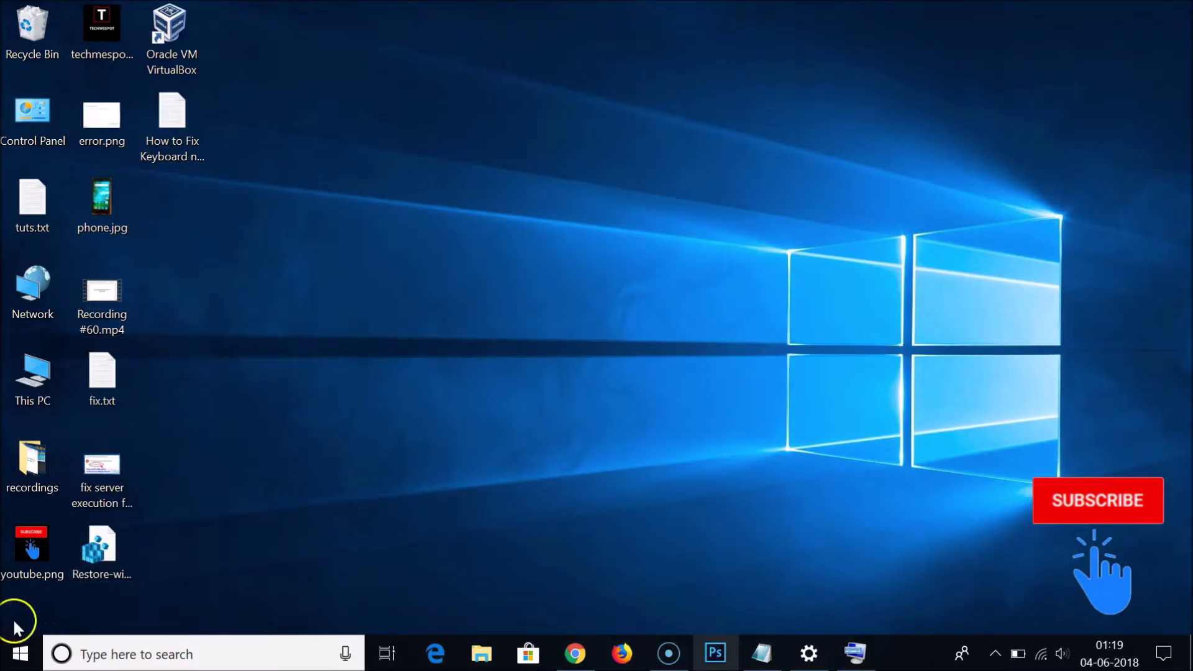
right_click(20, 656)
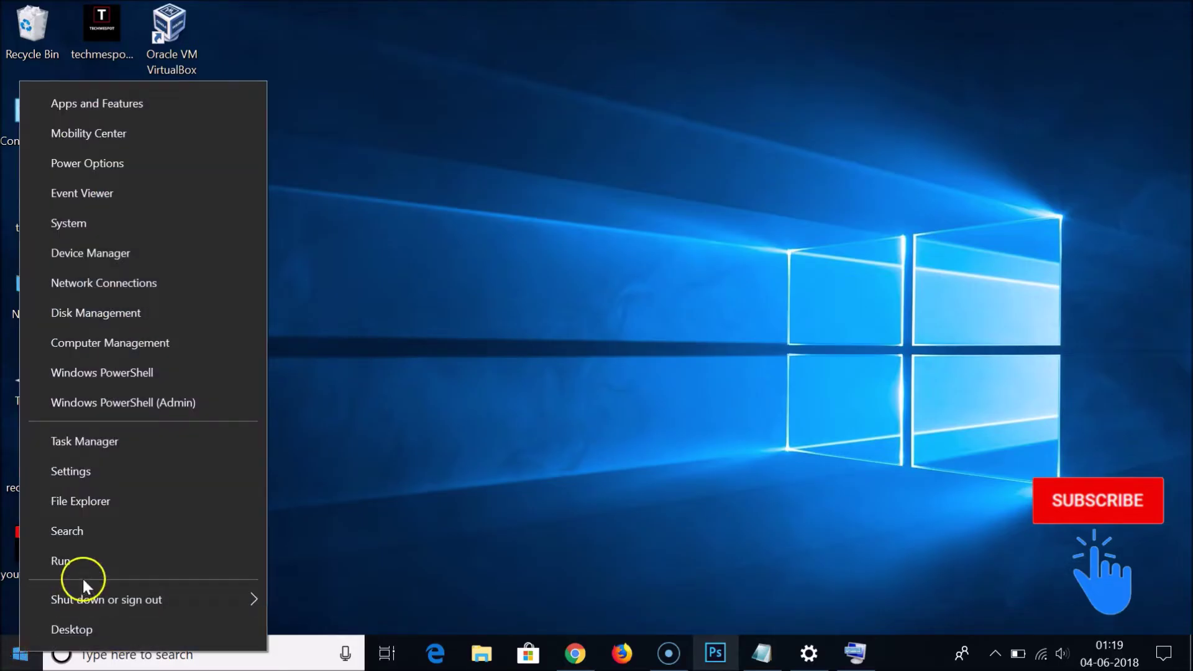
left_click(76, 563)
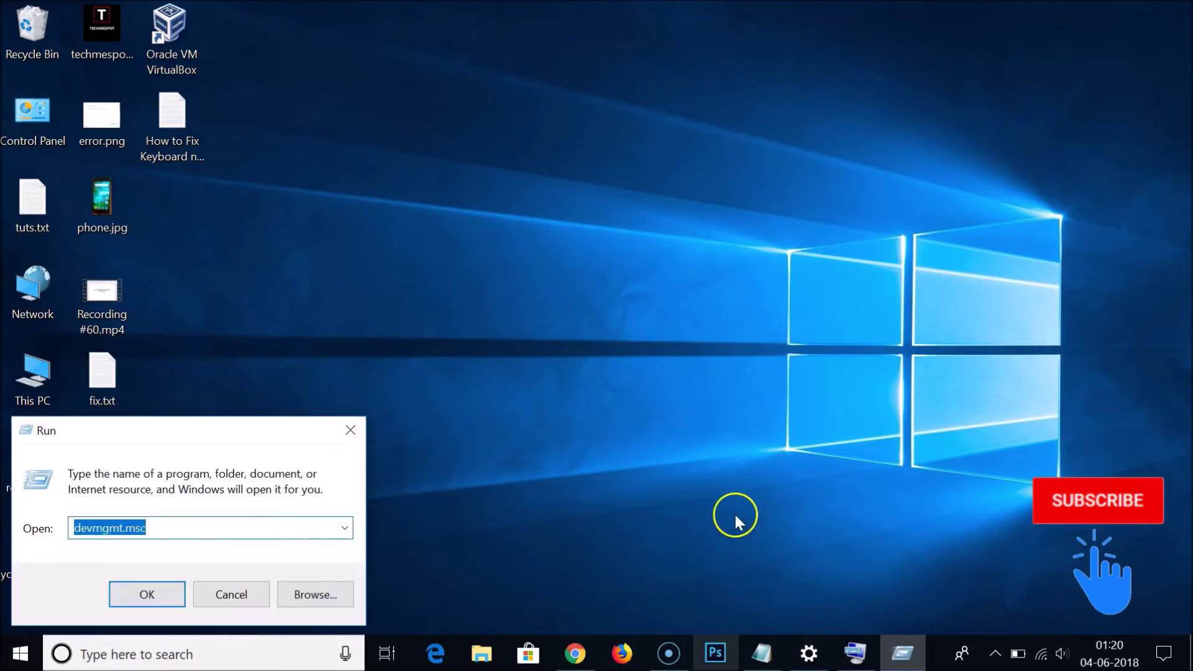
Bring up the On-Screen Keyboard and use it to enter devmgmt.msc afresh as the Run command
left_click(862, 658)
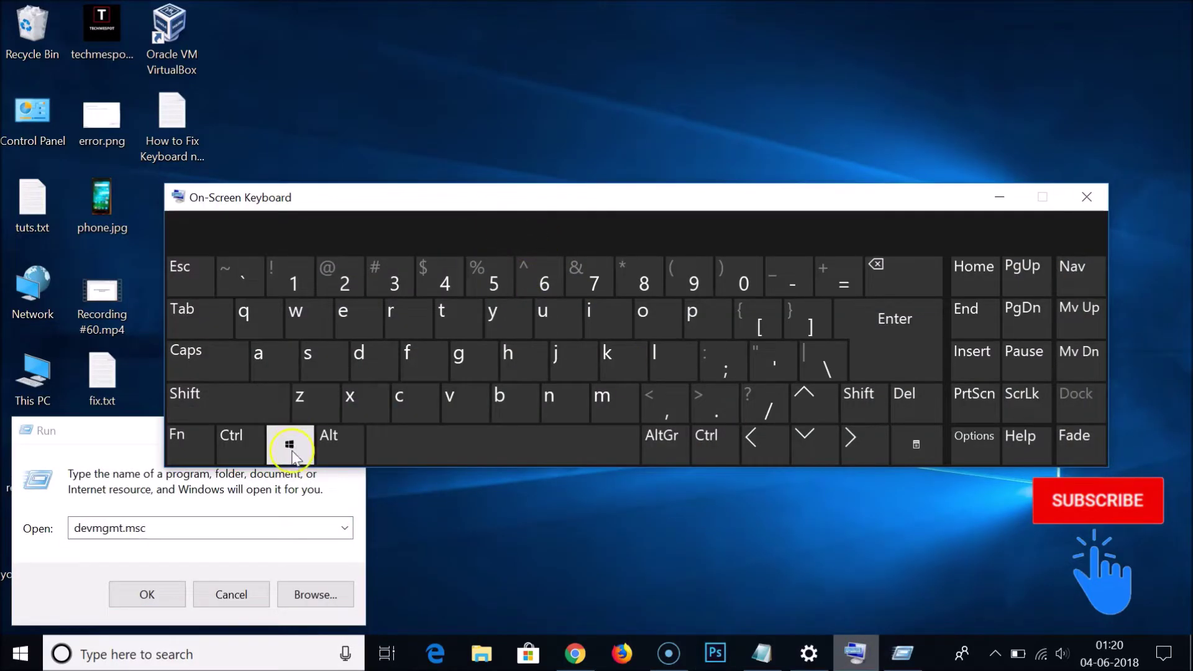
left_click(210, 525)
key("BackSpace")
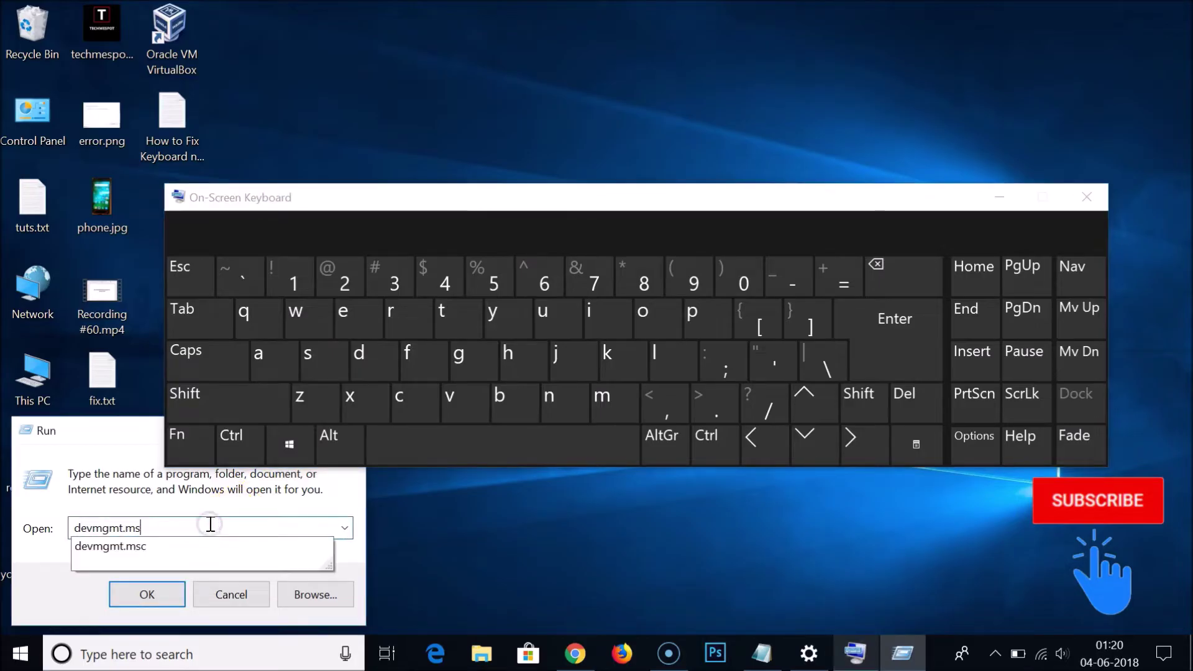
key("BackSpace")
key("BackSpace")
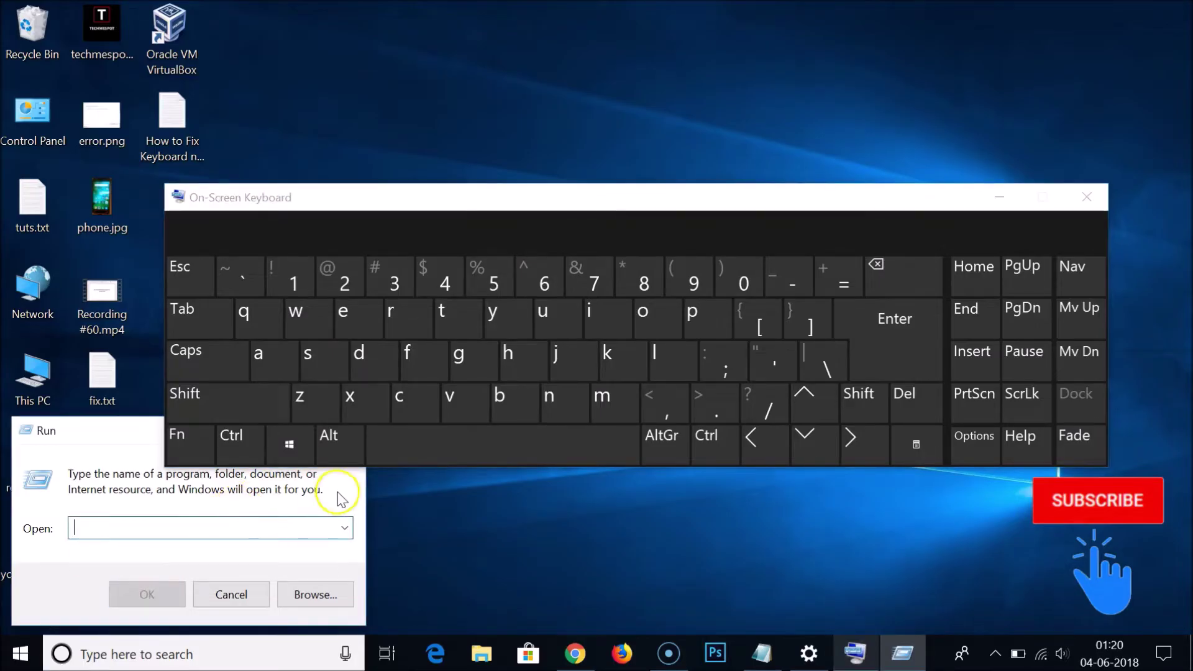
left_click(364, 367)
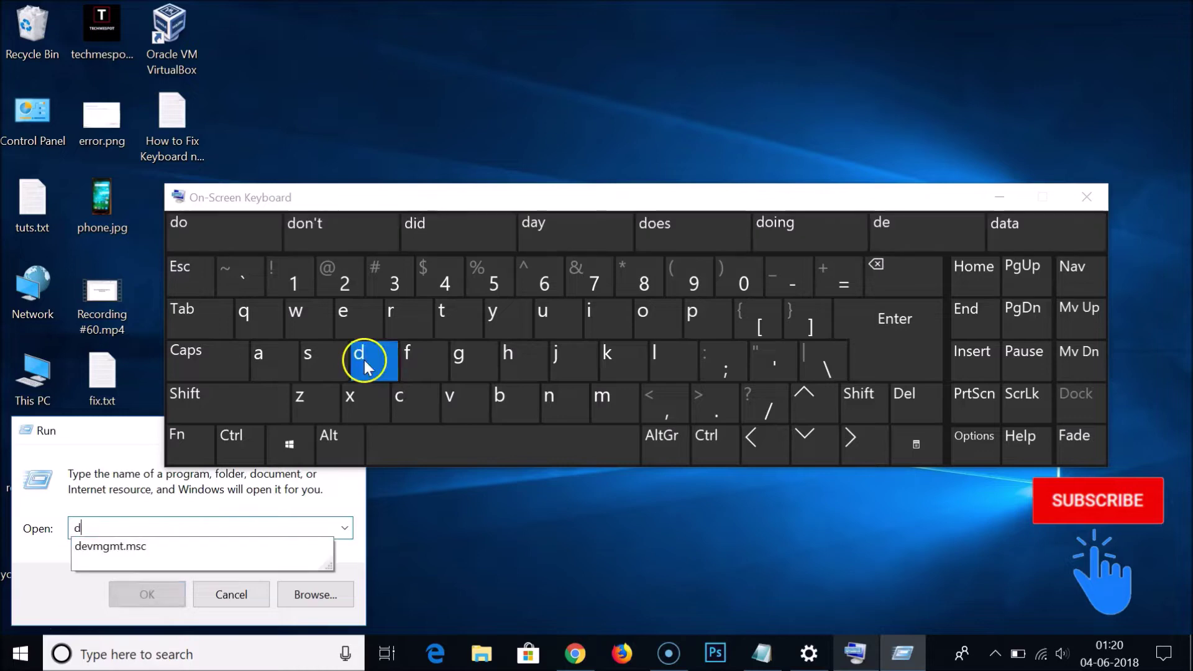
left_click(346, 314)
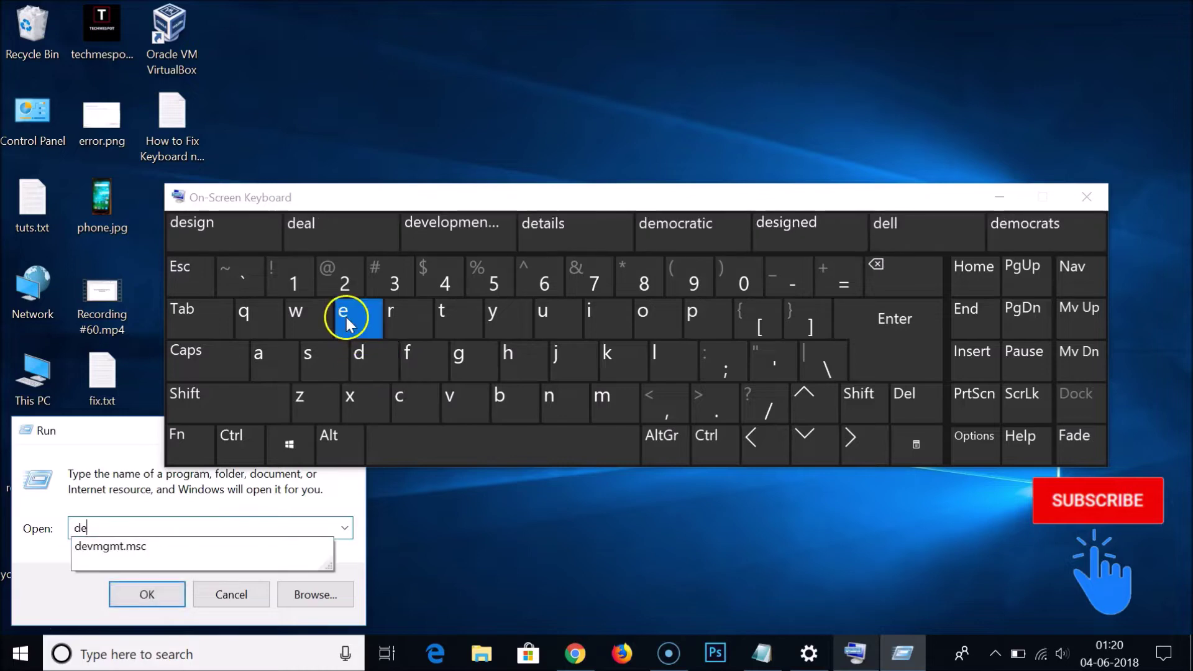
left_click(452, 397)
left_click(602, 396)
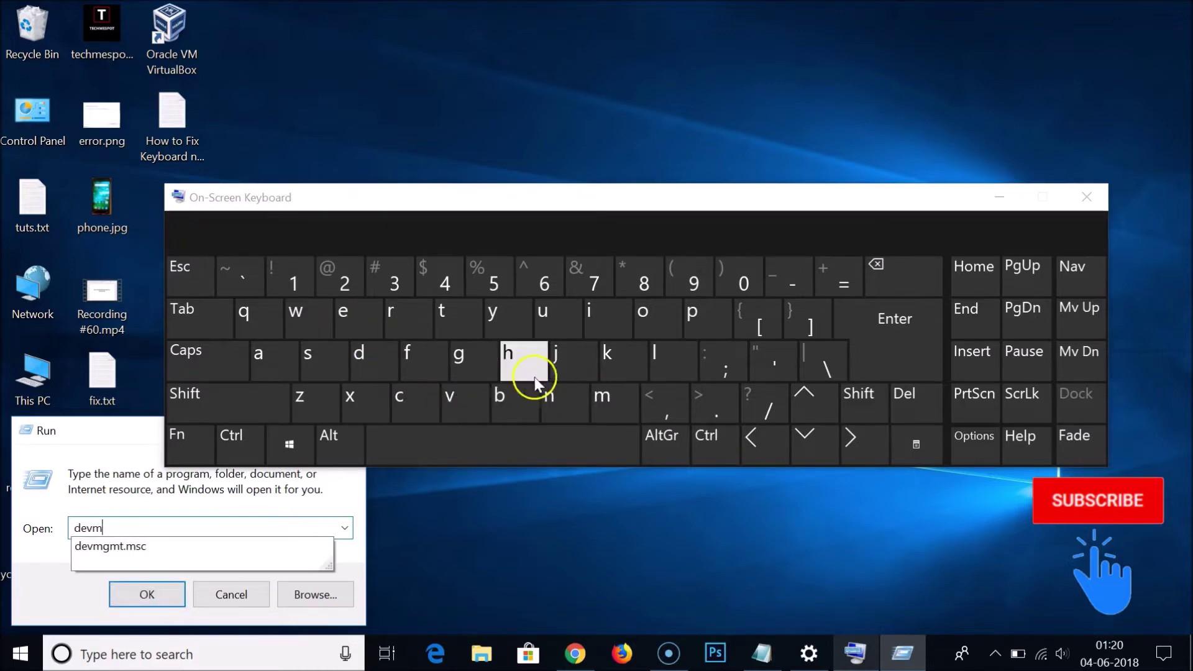
left_click(599, 398)
left_click(712, 402)
left_click(618, 402)
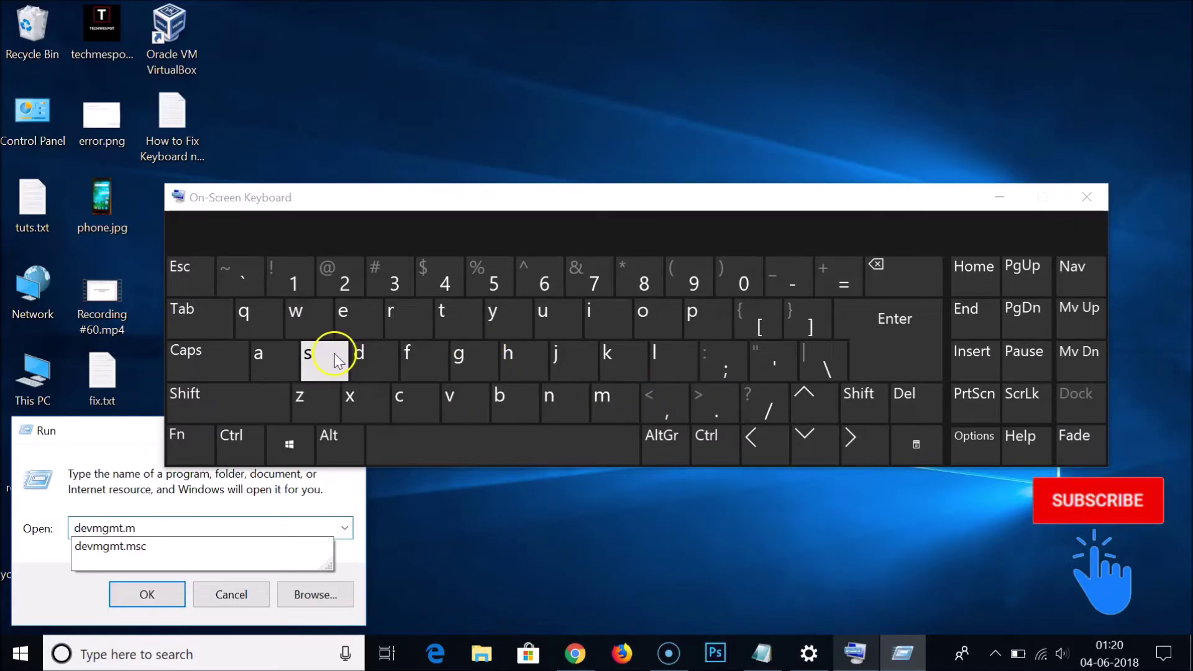
left_click(333, 353)
left_click(398, 395)
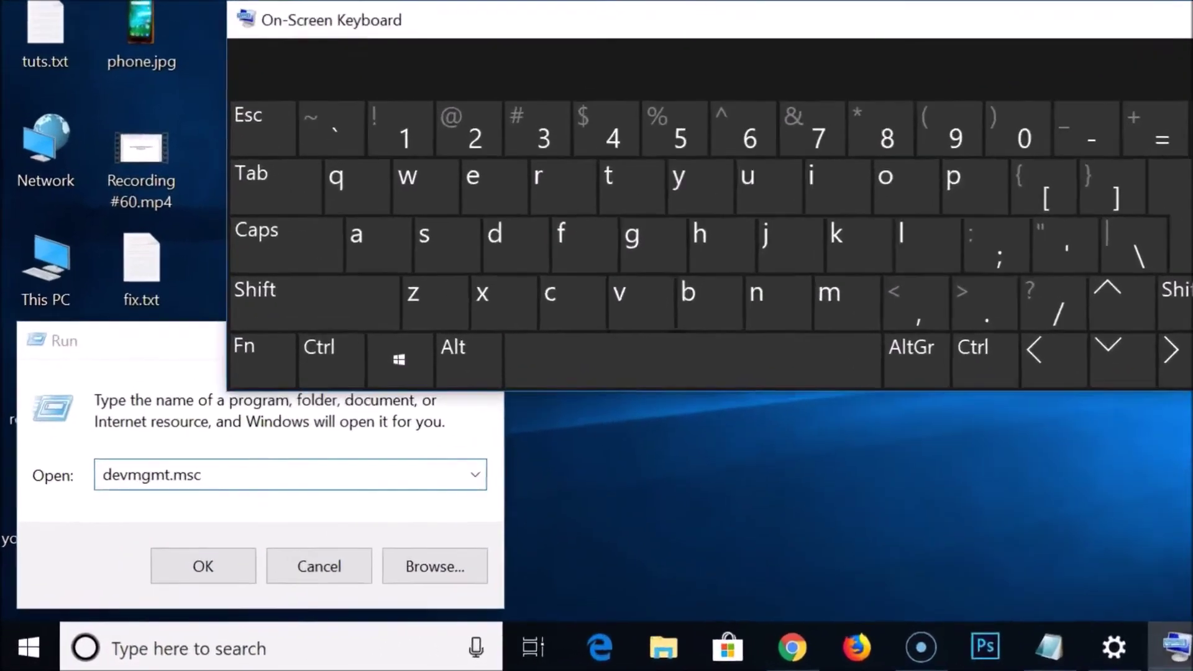
Put away the On-Screen Keyboard, then run the command to open Device Manager and maximize its window
left_click(1071, 164)
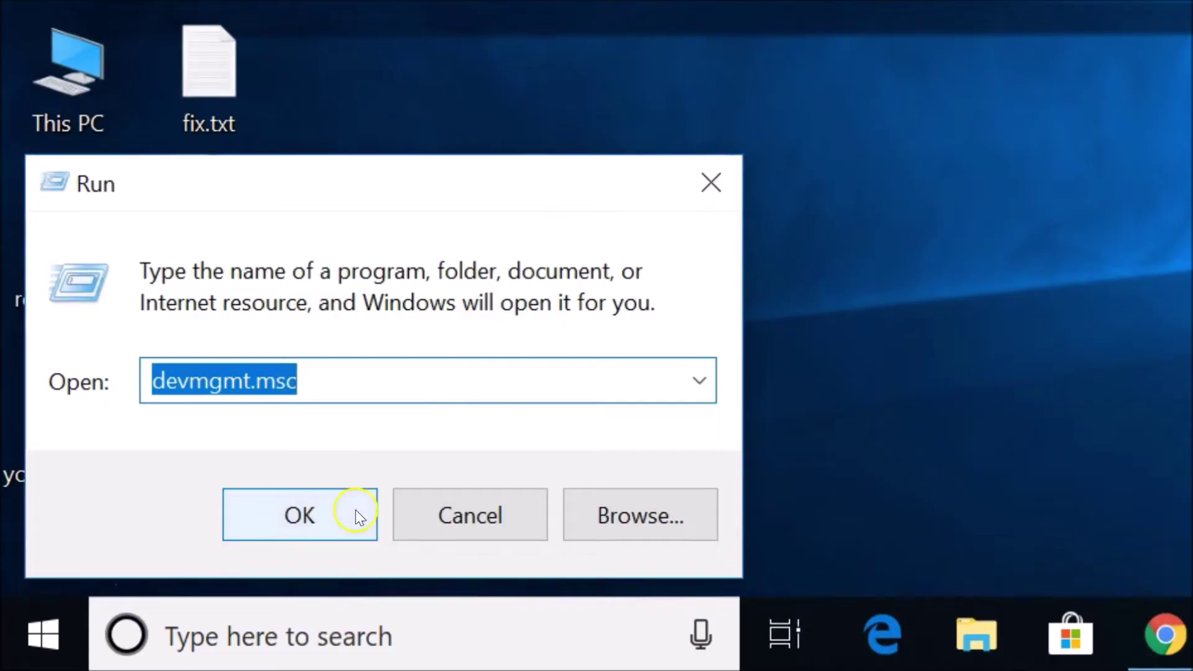
left_click(318, 522)
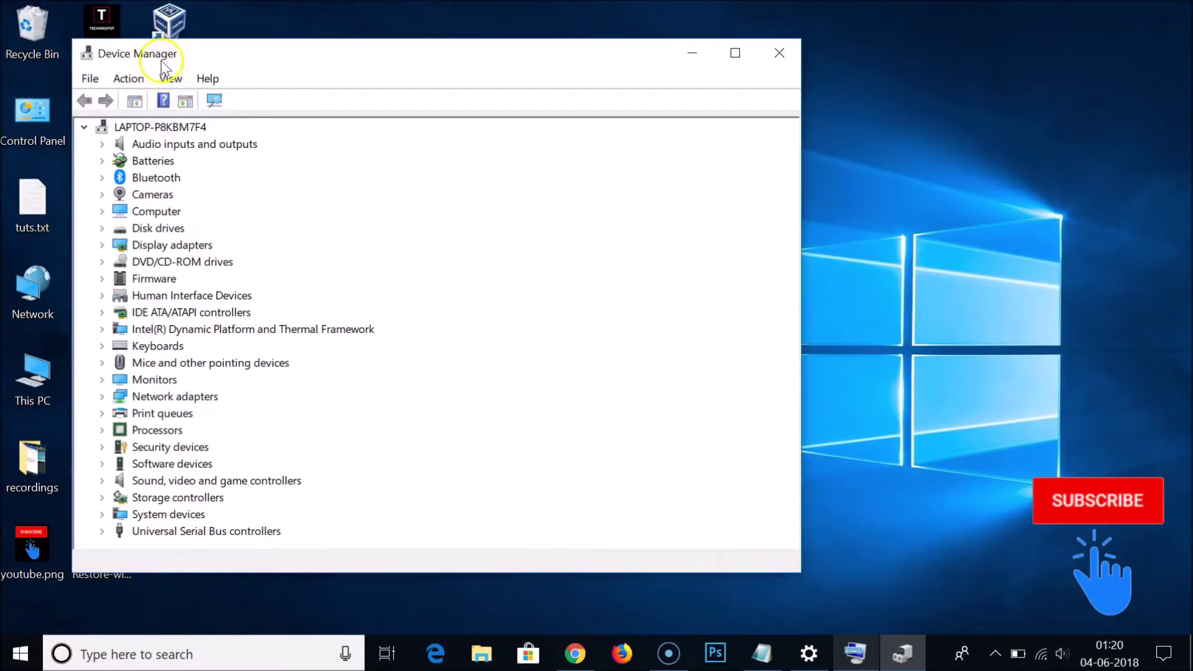
left_click(734, 54)
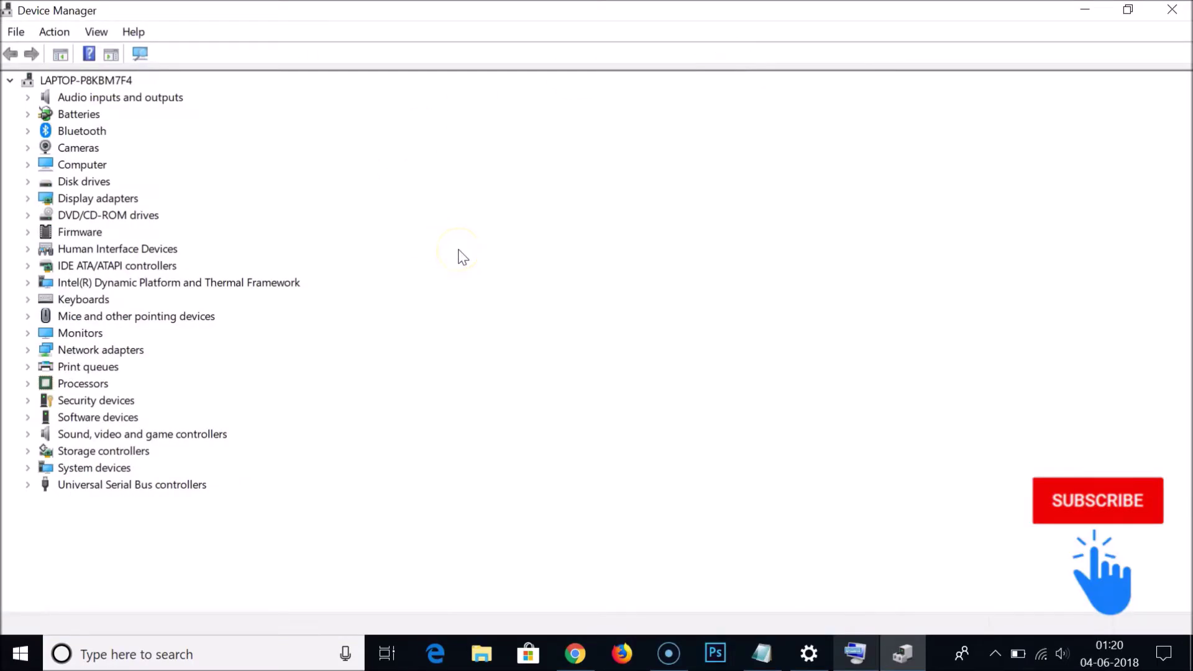
Search automatically for updated driver software for the Standard PS/2 Keyboard under Keyboards, then close the wizard without restarting the computer
left_click(28, 300)
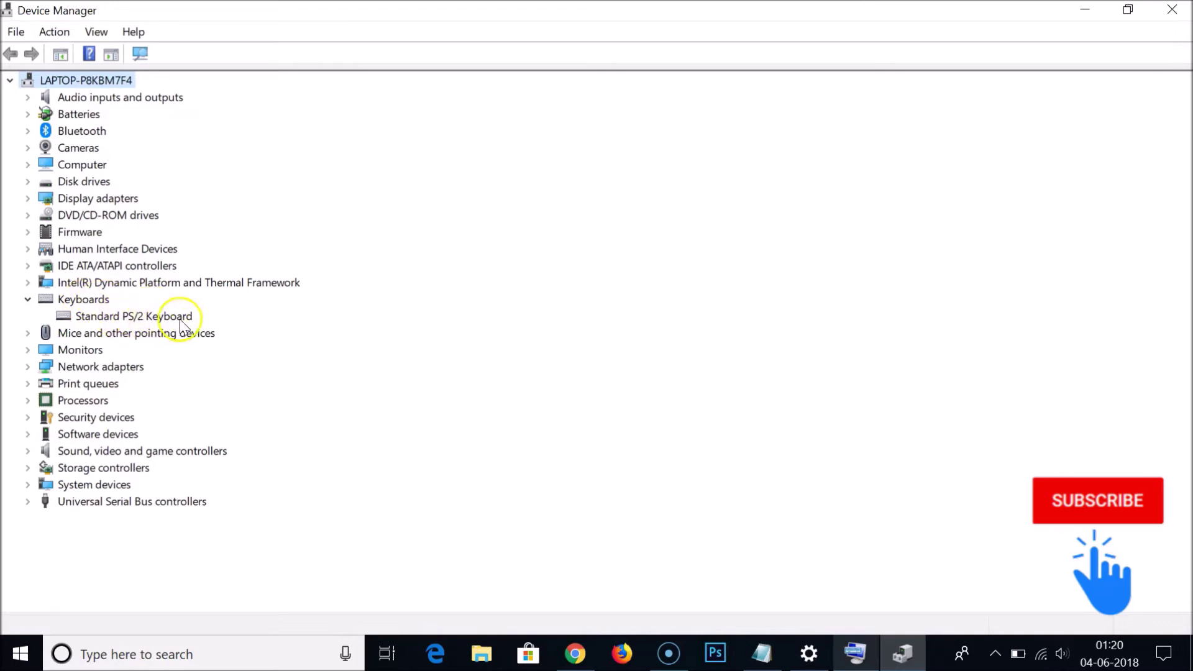
left_click(161, 319)
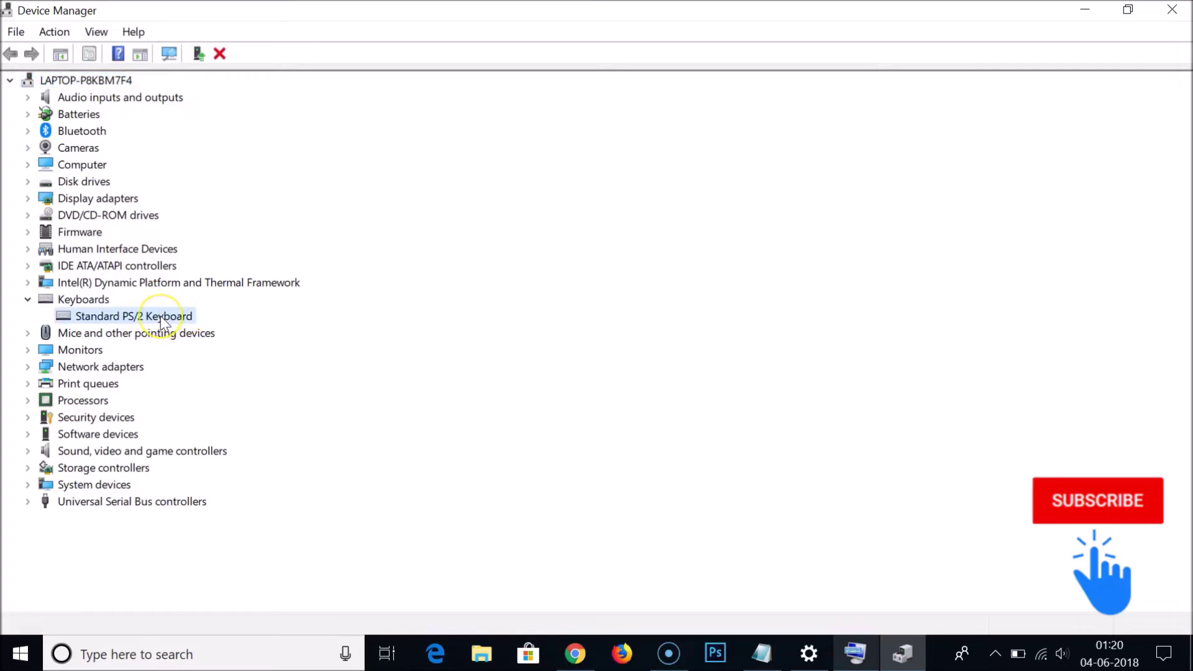
left_click(165, 322)
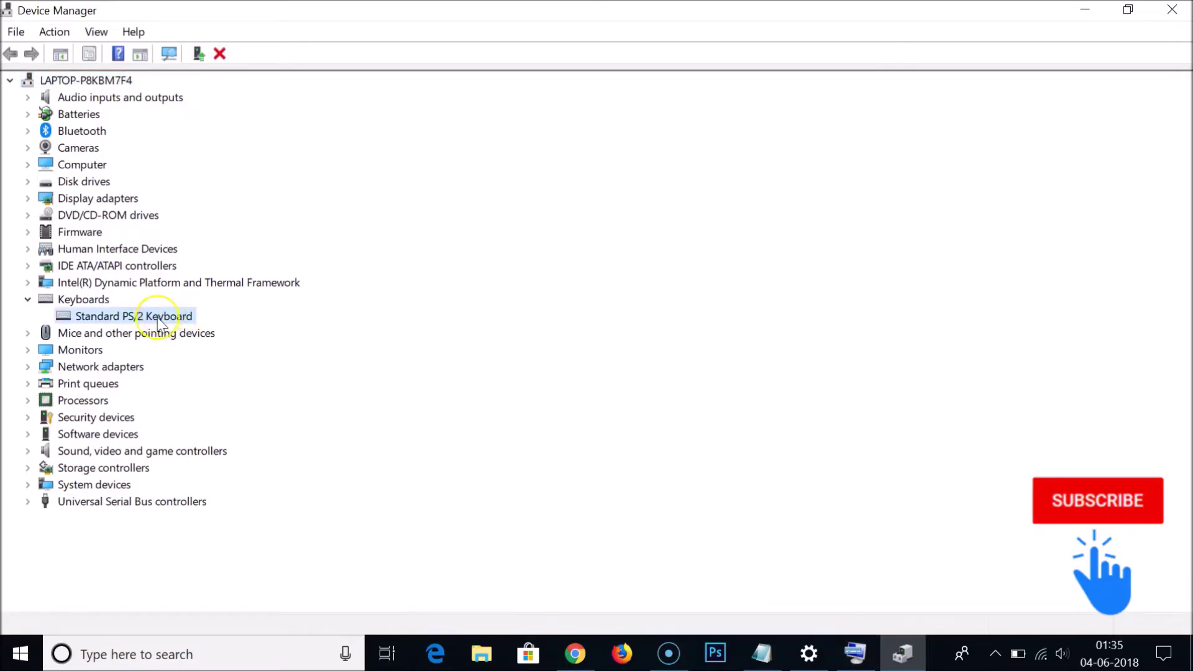
right_click(160, 319)
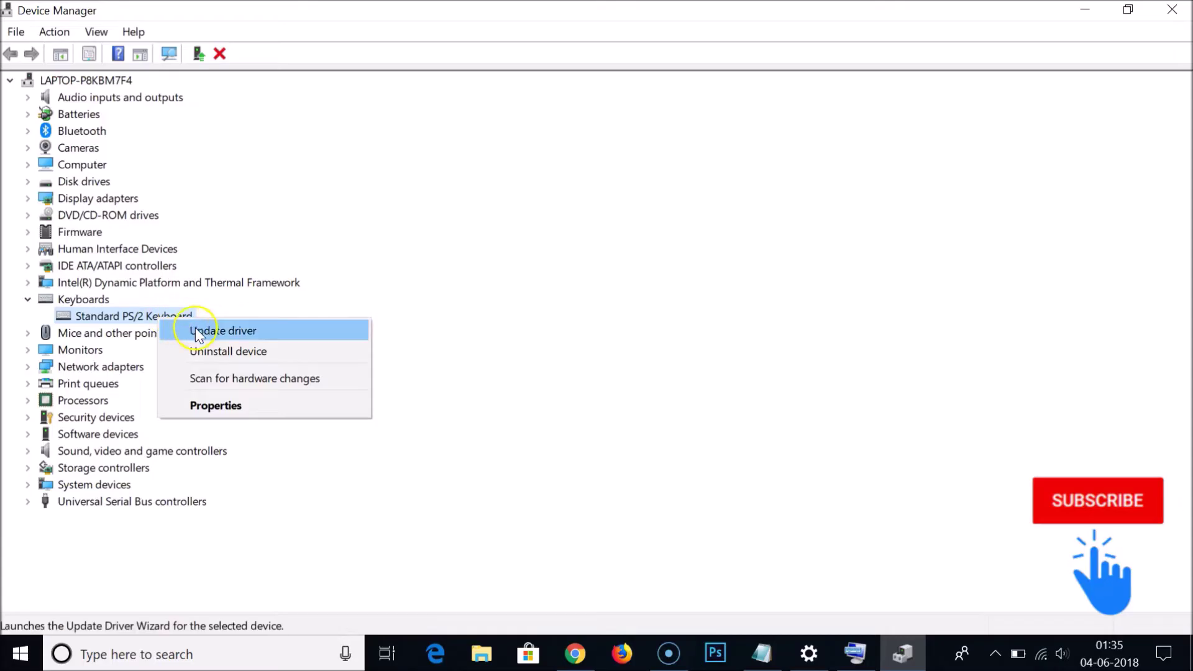
left_click(198, 335)
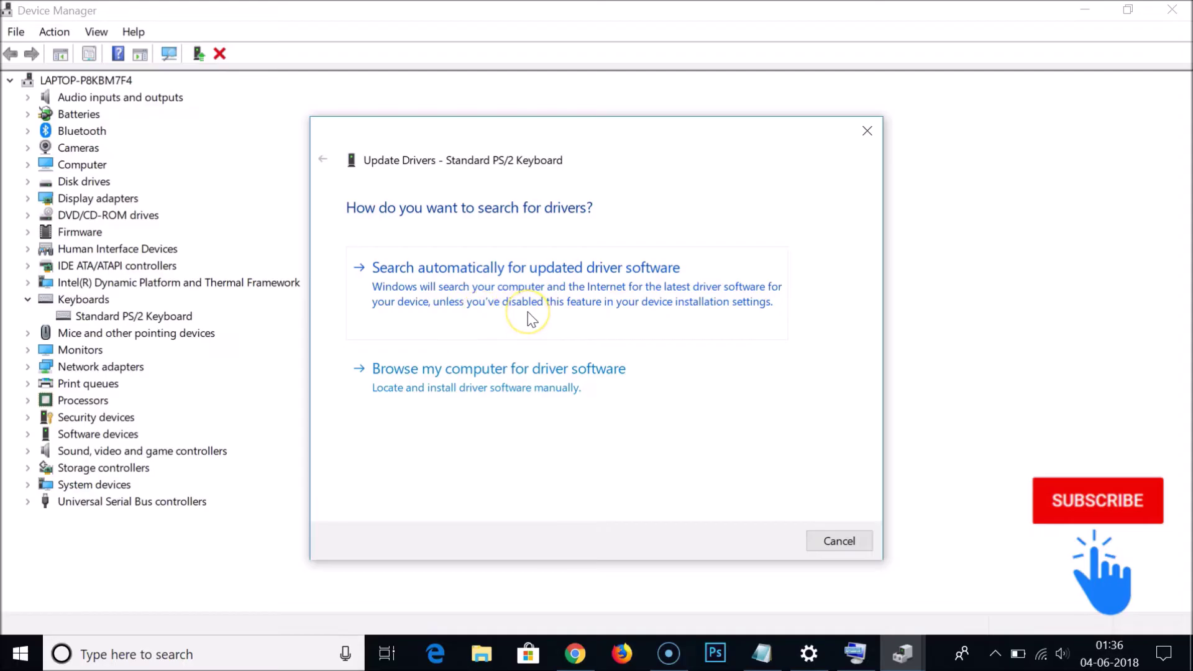
left_click(571, 312)
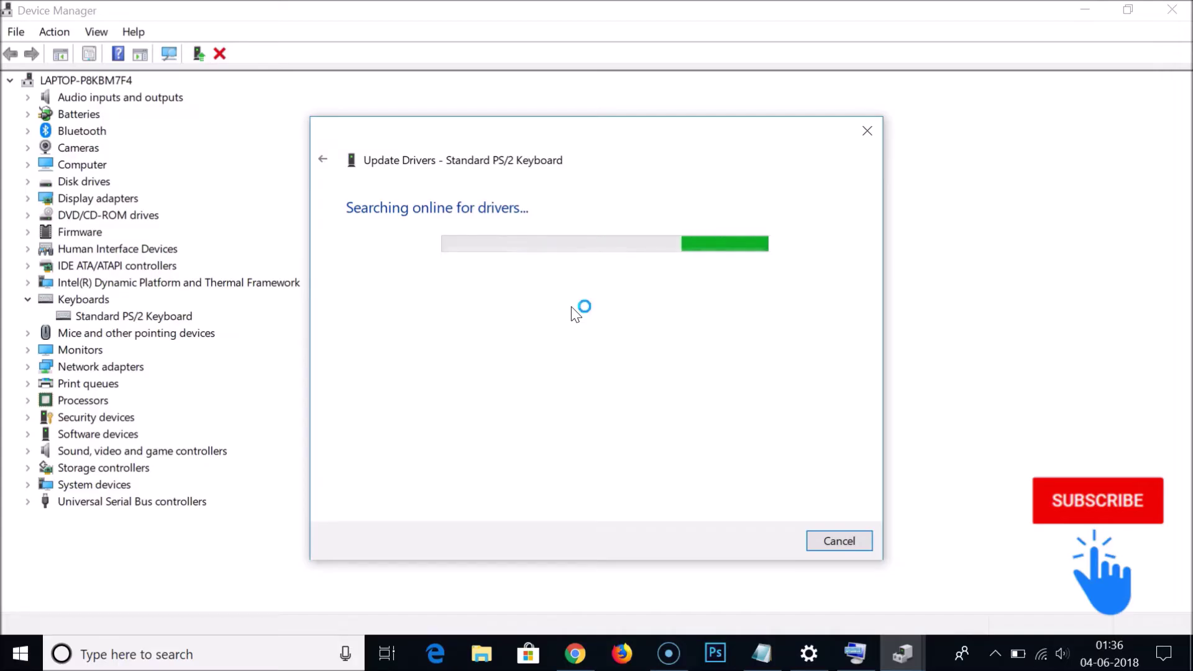
left_click(517, 255)
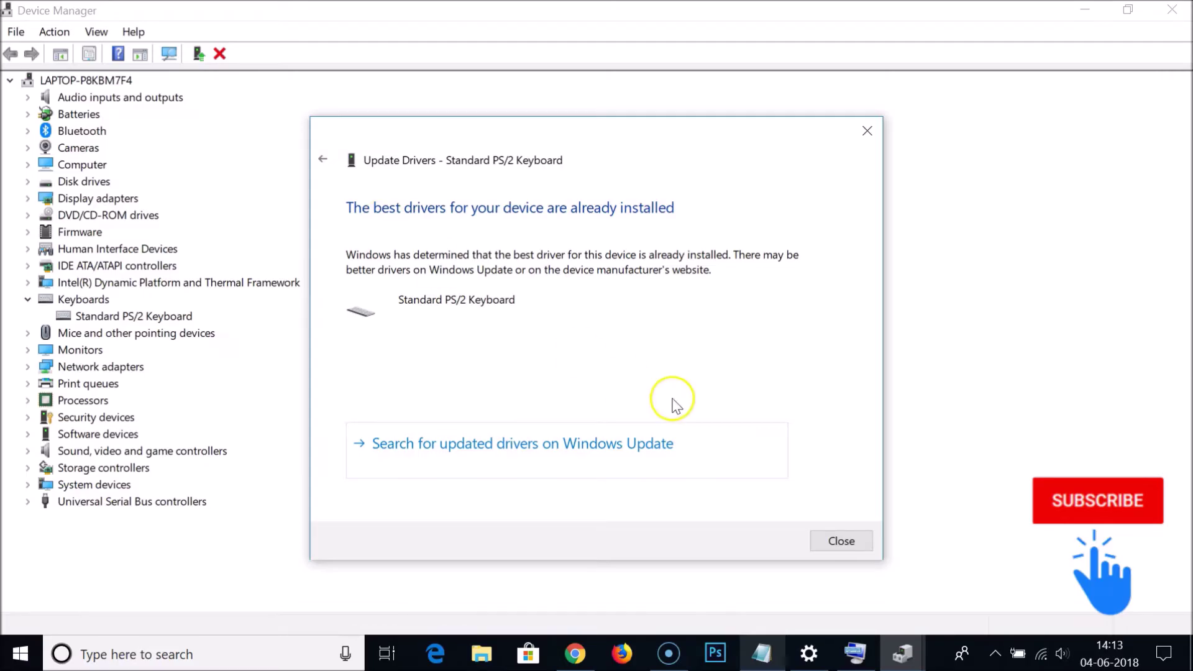
left_click(831, 536)
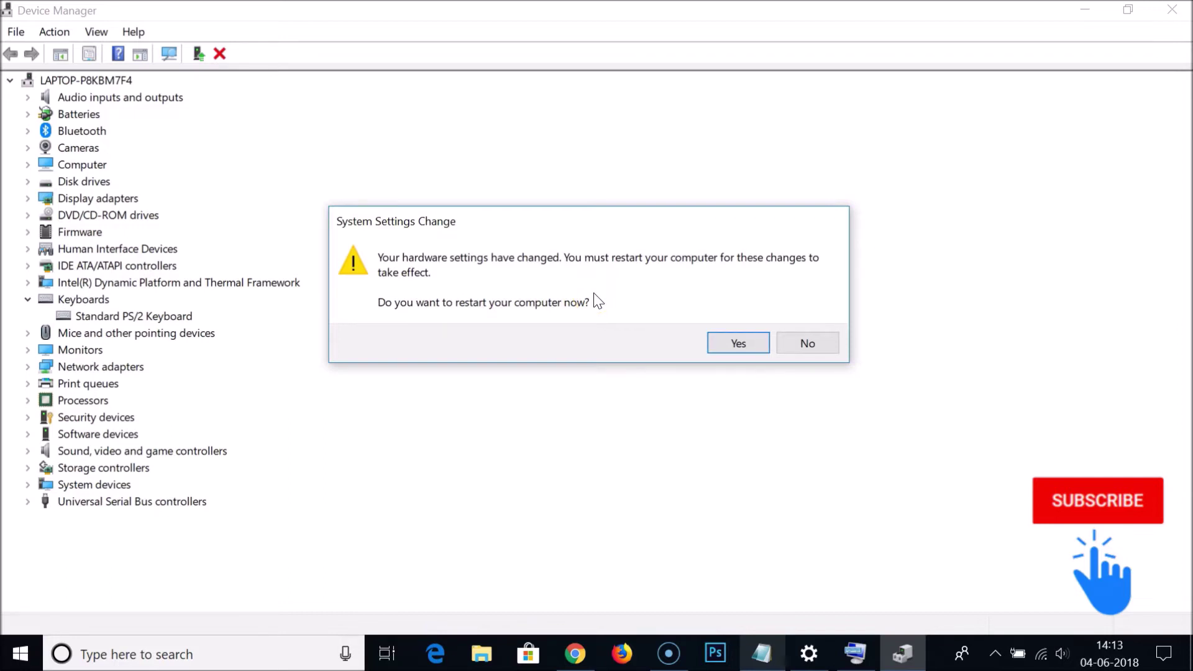
left_click(807, 346)
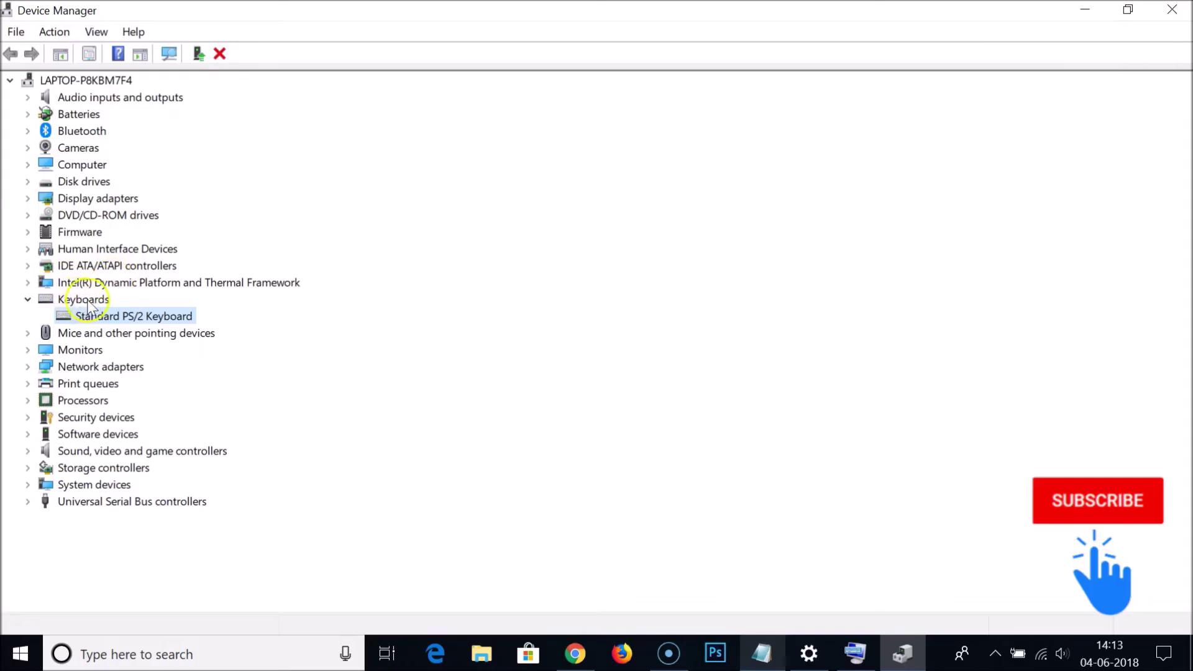
Install the Standard PS/2 Keyboard driver manually from the list of available drivers on the computer, and decline the restart
right_click(176, 315)
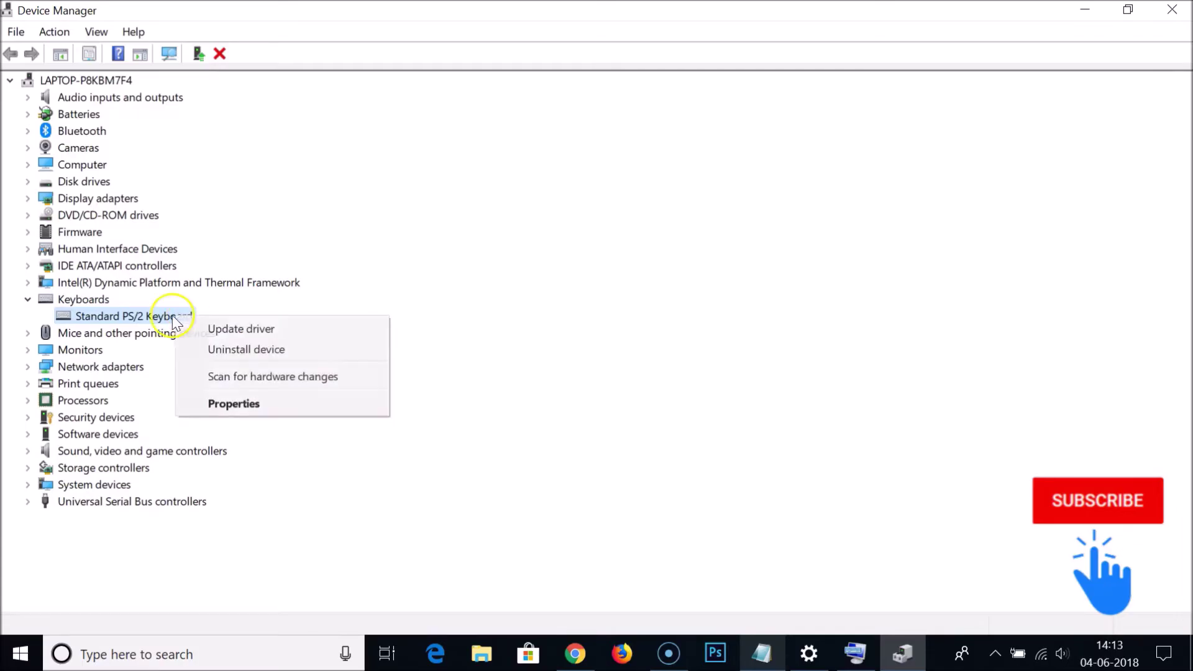
left_click(202, 329)
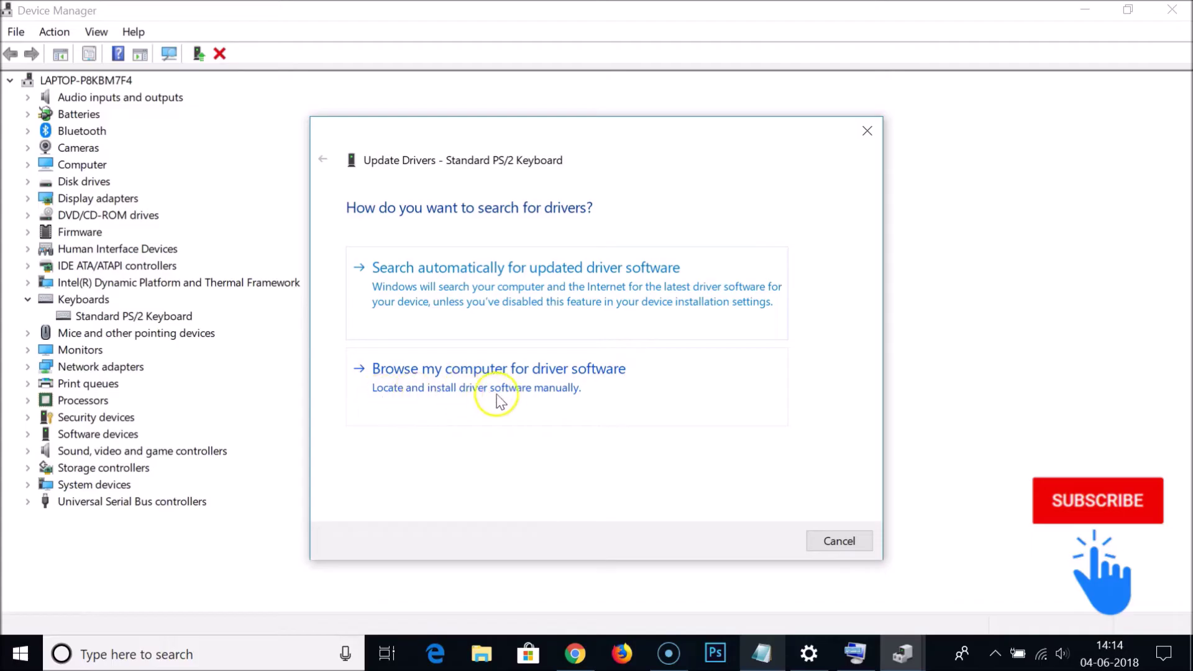
left_click(561, 391)
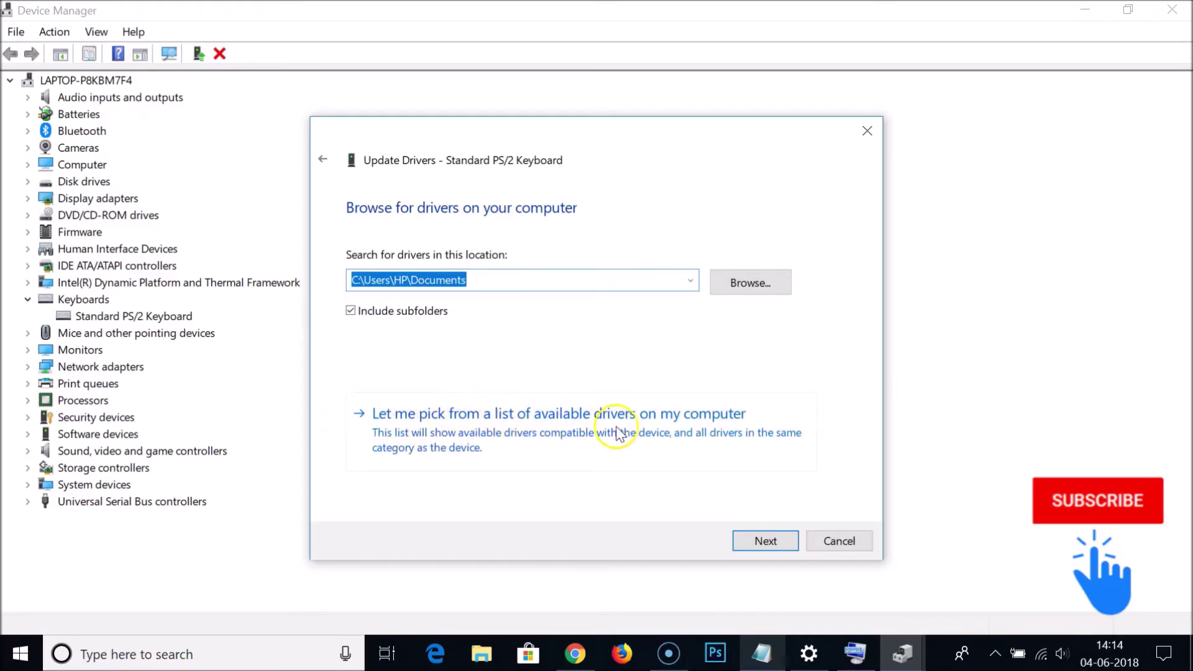
left_click(739, 432)
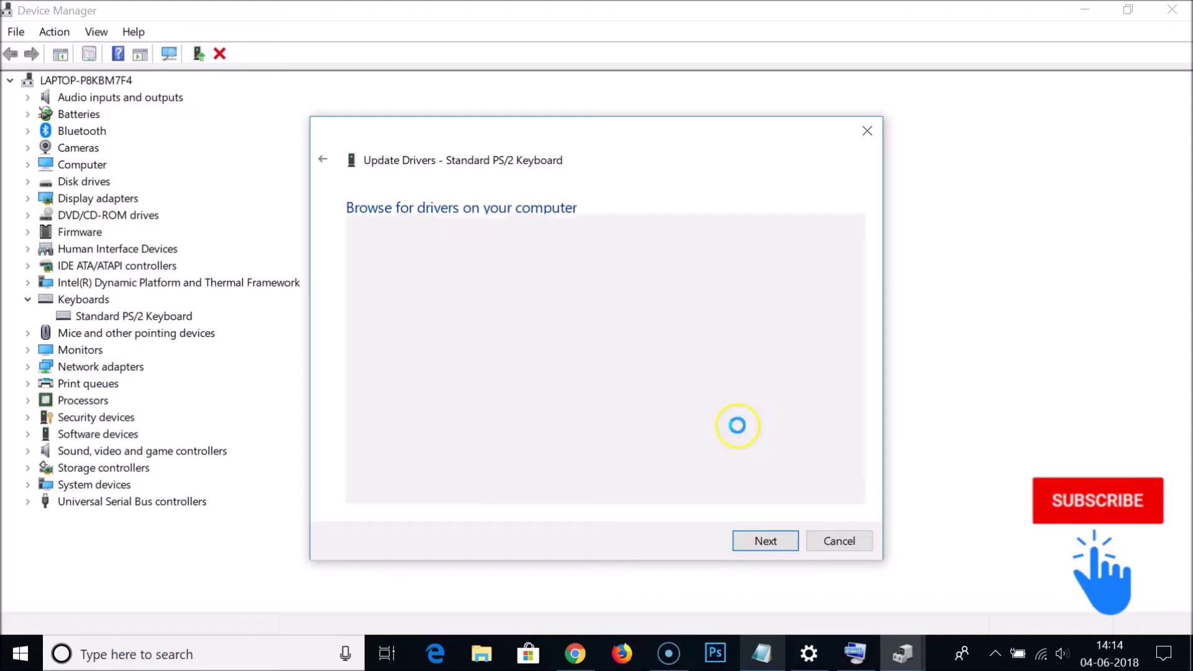
left_click(400, 376)
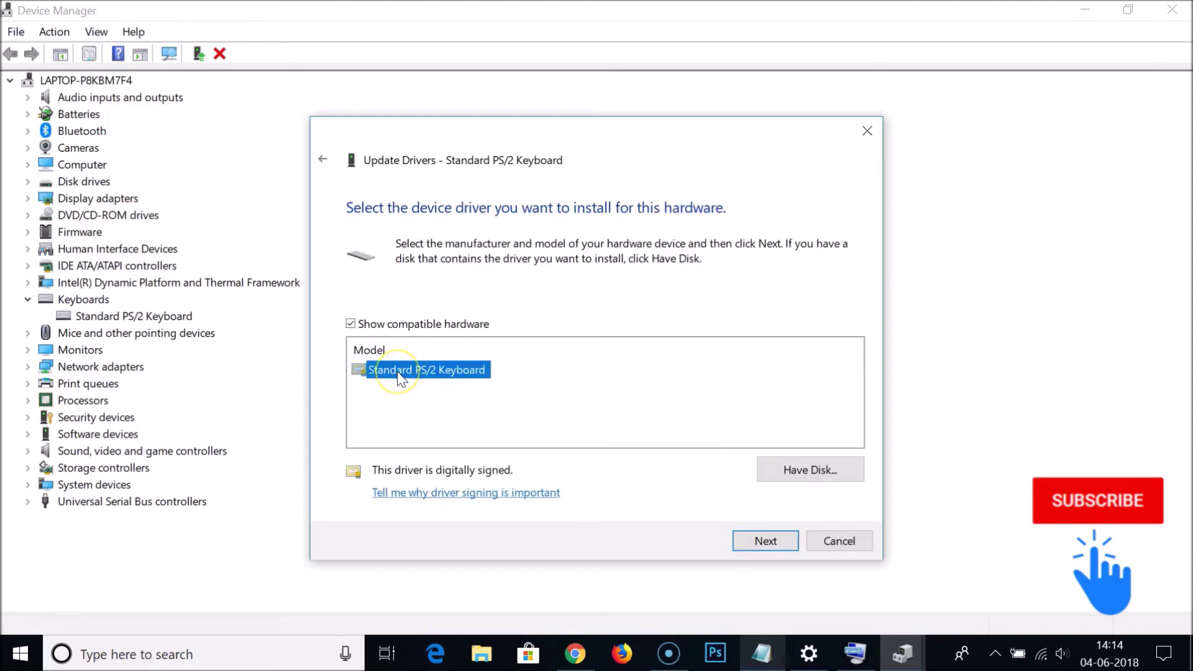
left_click(756, 545)
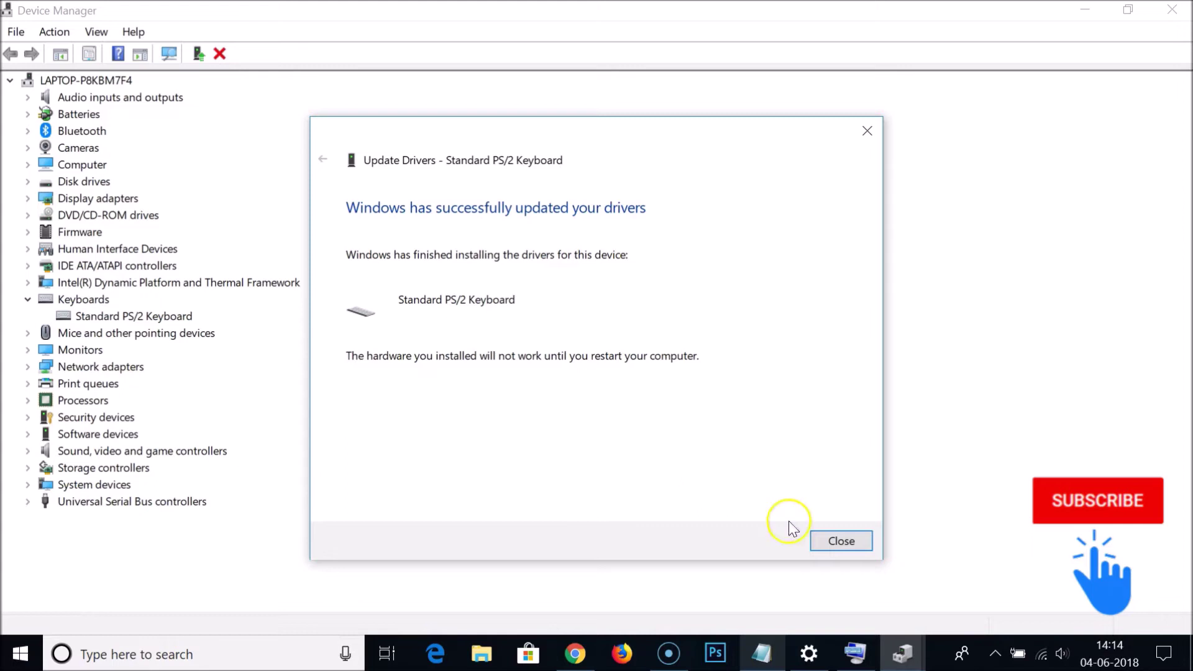
left_click(841, 542)
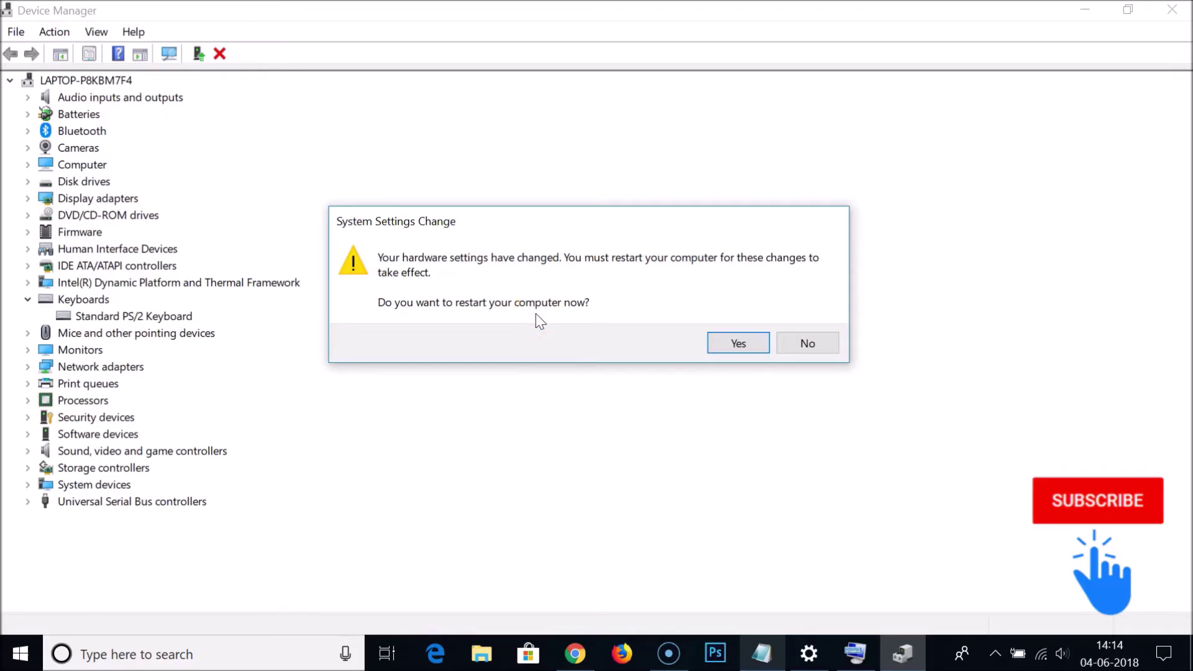
left_click(805, 346)
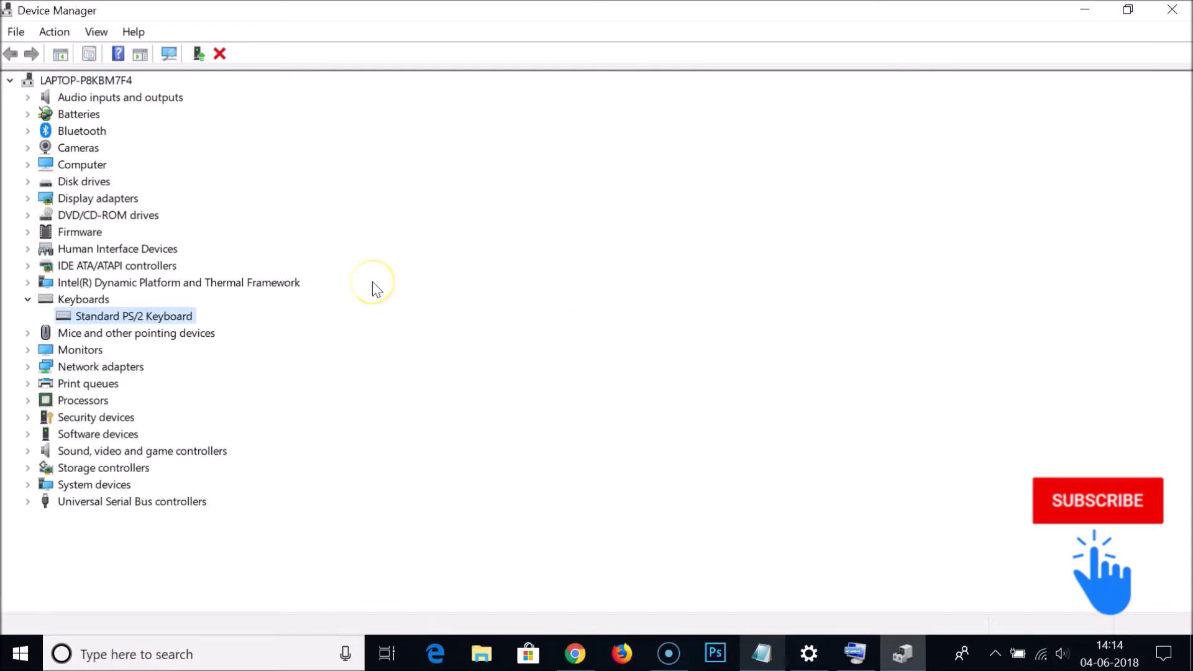
Close Device Manager and bring the troubleshooting notes back up at Method 3 on reinstalling the keyboard driver
left_click(1161, 11)
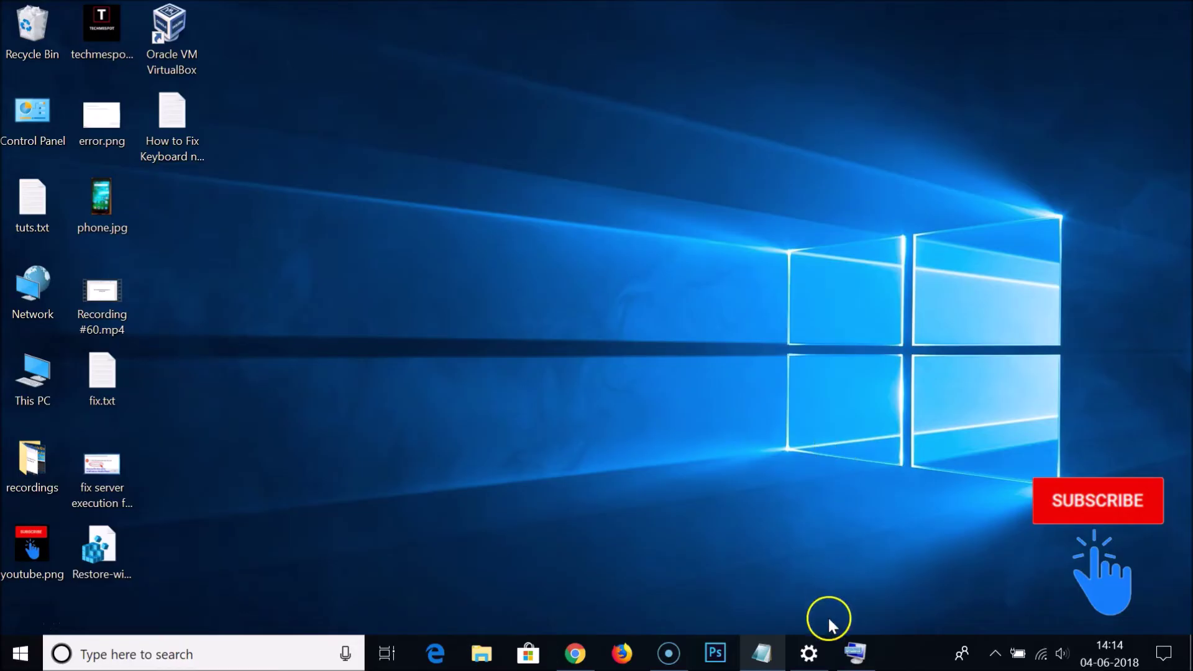
left_click(762, 654)
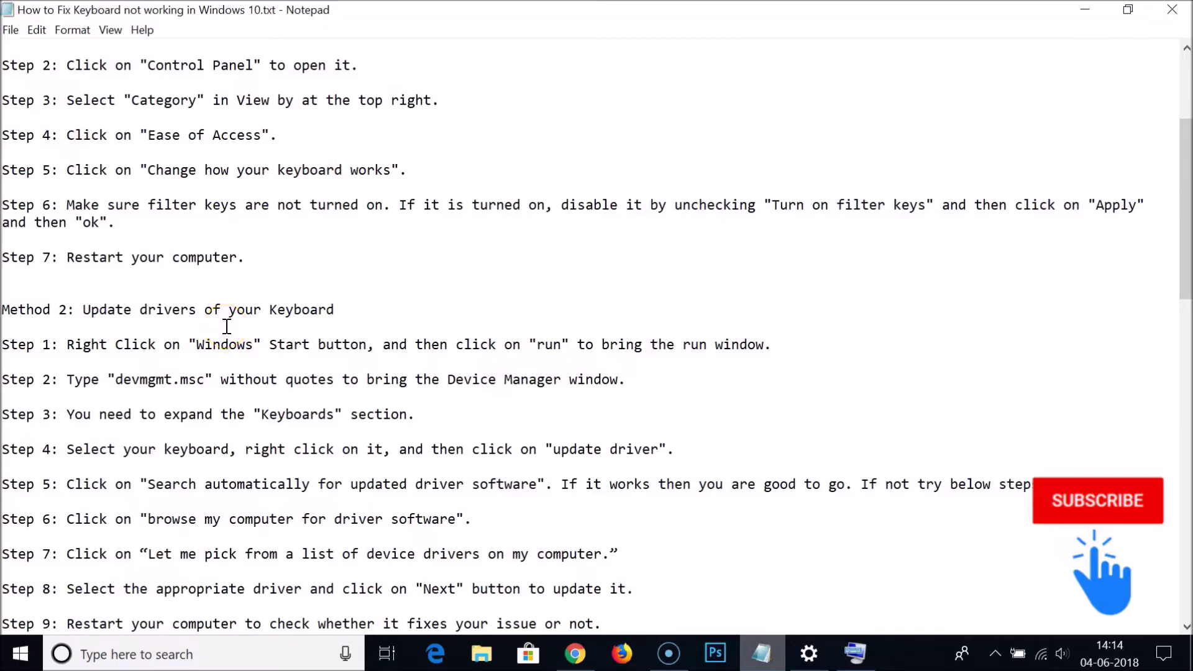
scroll(227, 326, "down", 5)
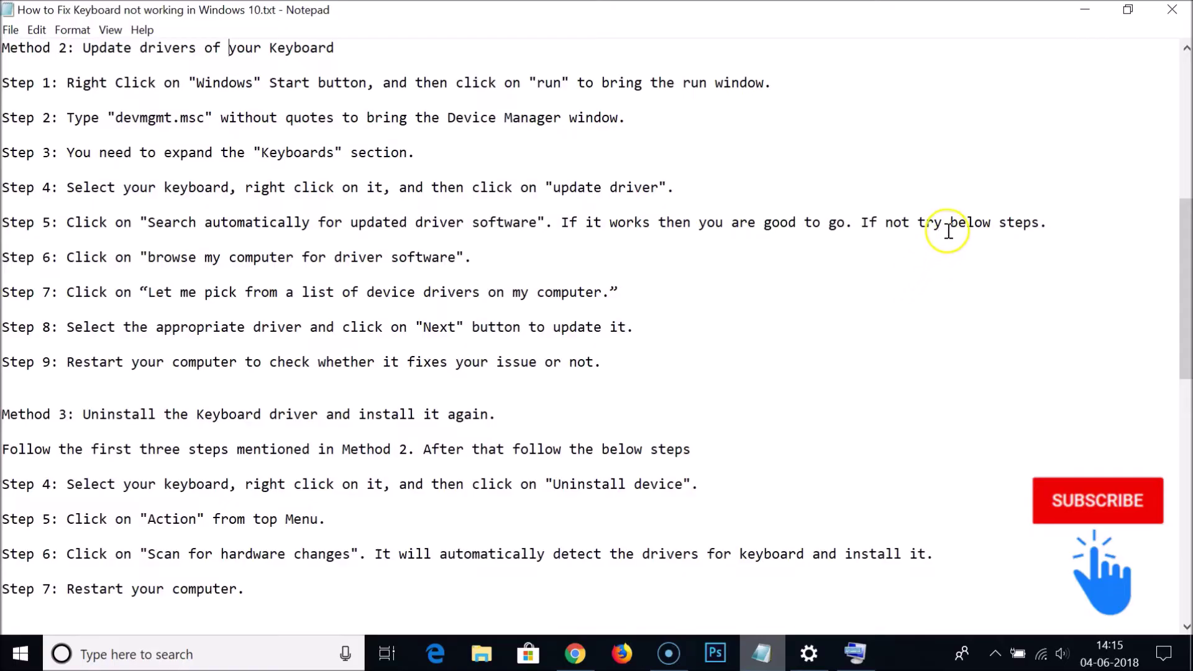
Minimize the notes, run devmgmt.msc to open Device Manager, putting away the On-Screen Keyboard, and maximize the Device Manager window
left_click(1078, 10)
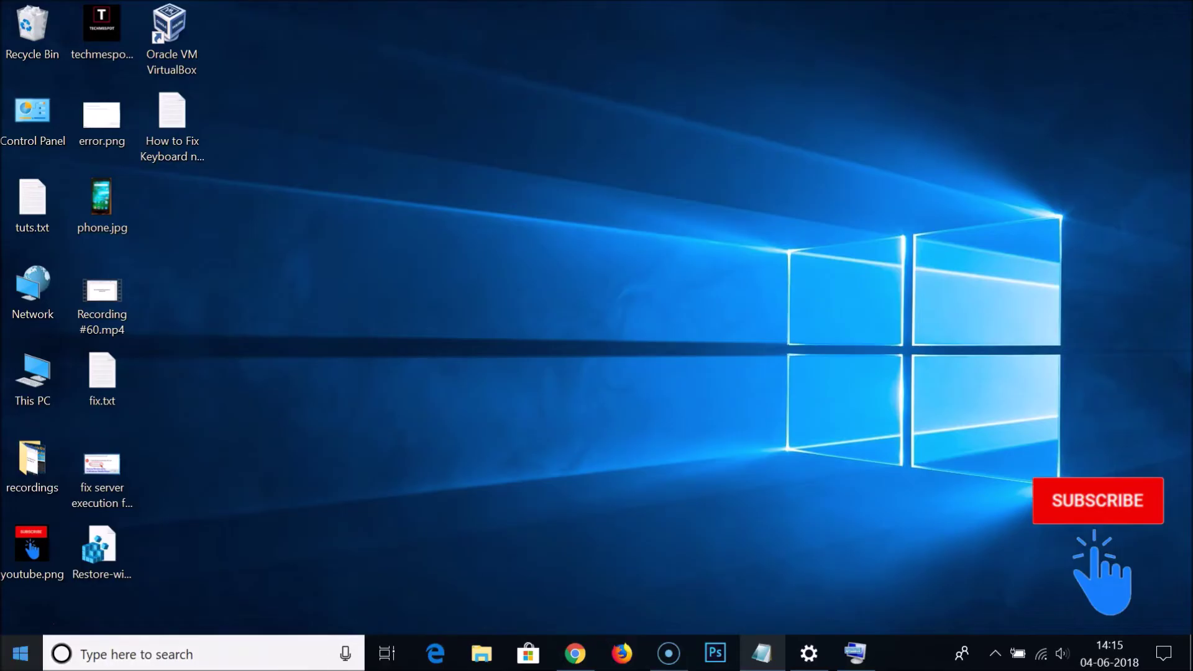
right_click(15, 660)
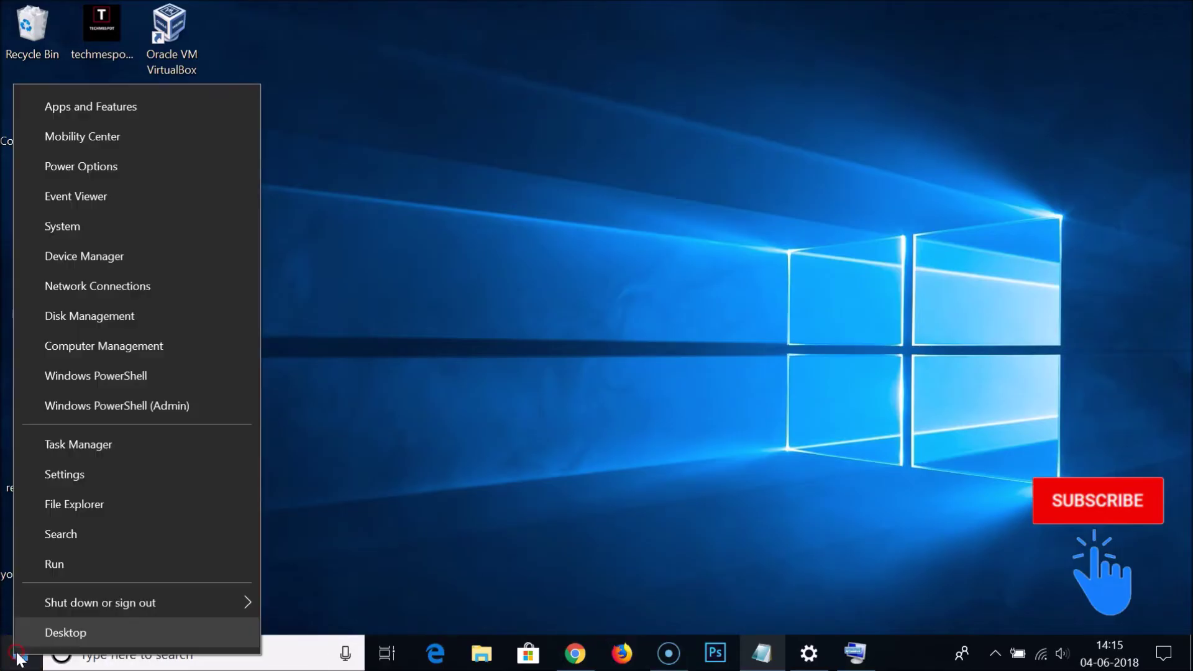
left_click(43, 566)
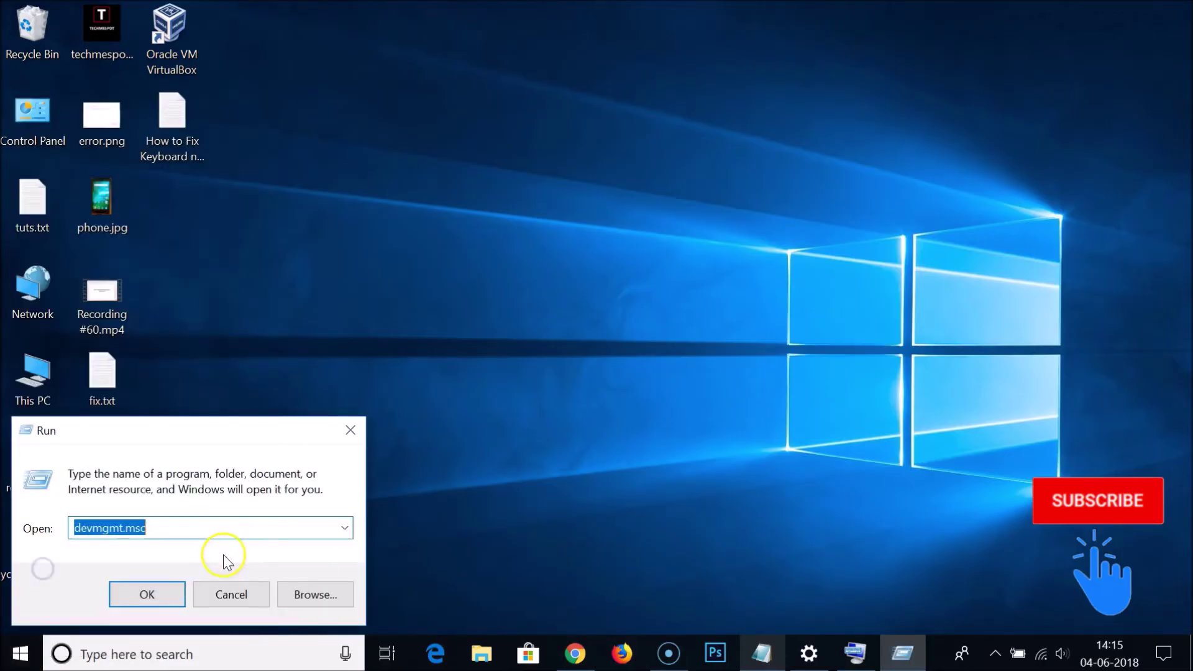
left_click(162, 527)
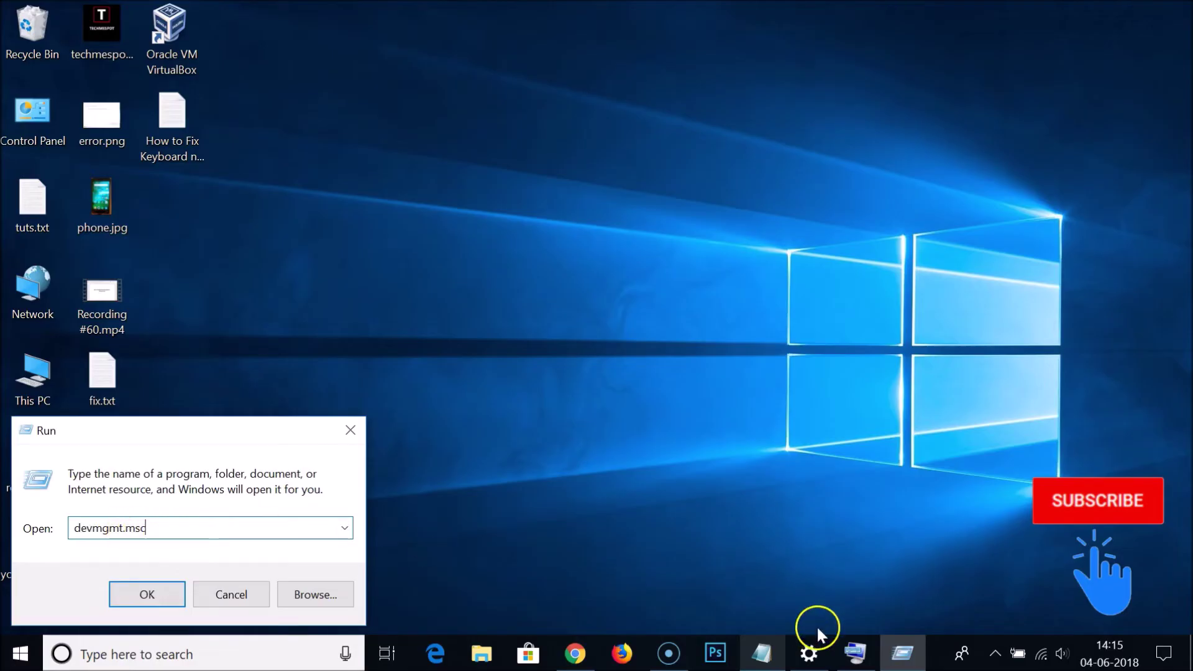
left_click(855, 652)
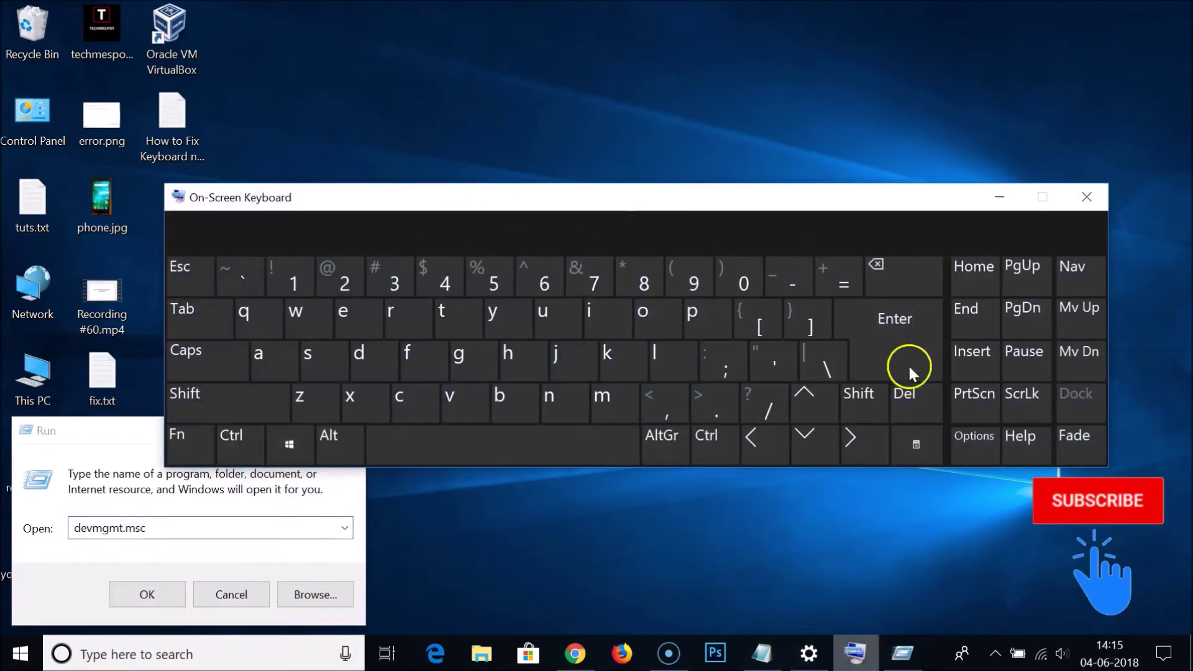
left_click(1000, 197)
left_click(159, 600)
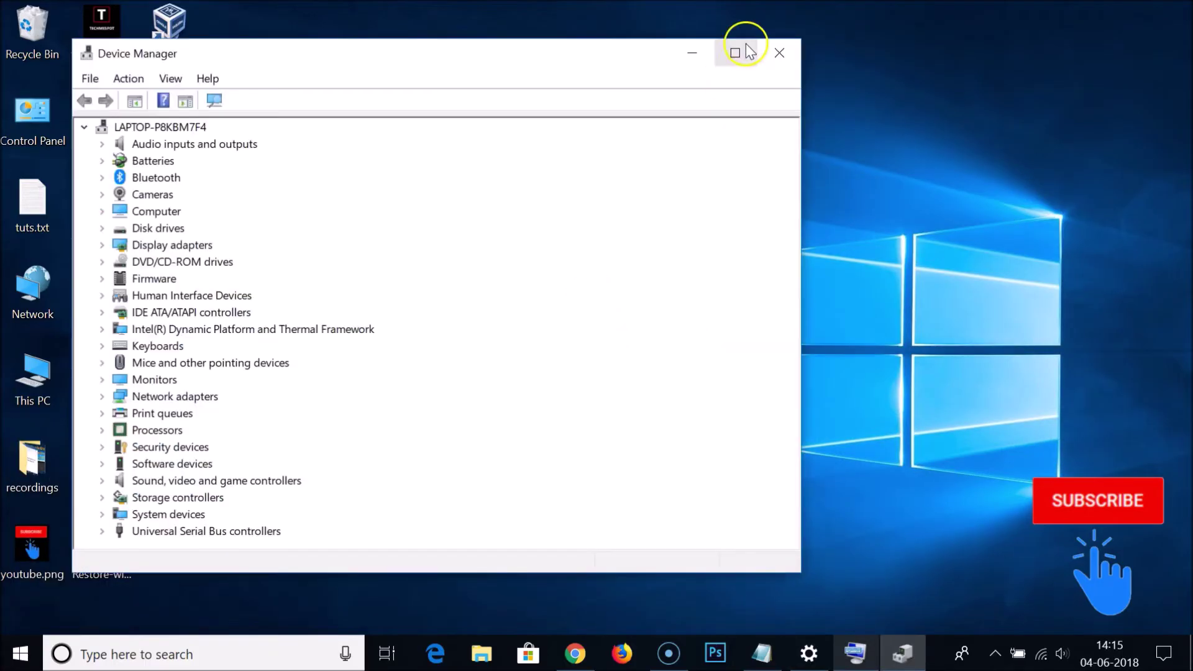
left_click(747, 48)
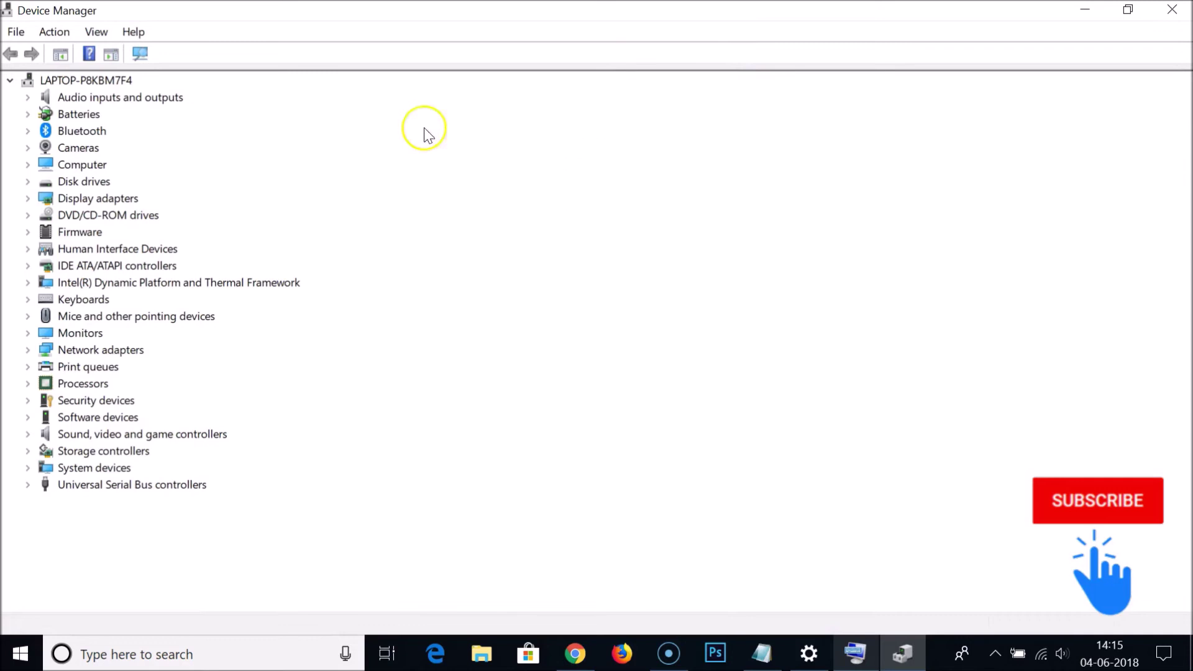
Locate the Uninstall device option for the Standard PS/2 Keyboard under Keyboards and the Scan for hardware changes command, without running either
left_click(28, 300)
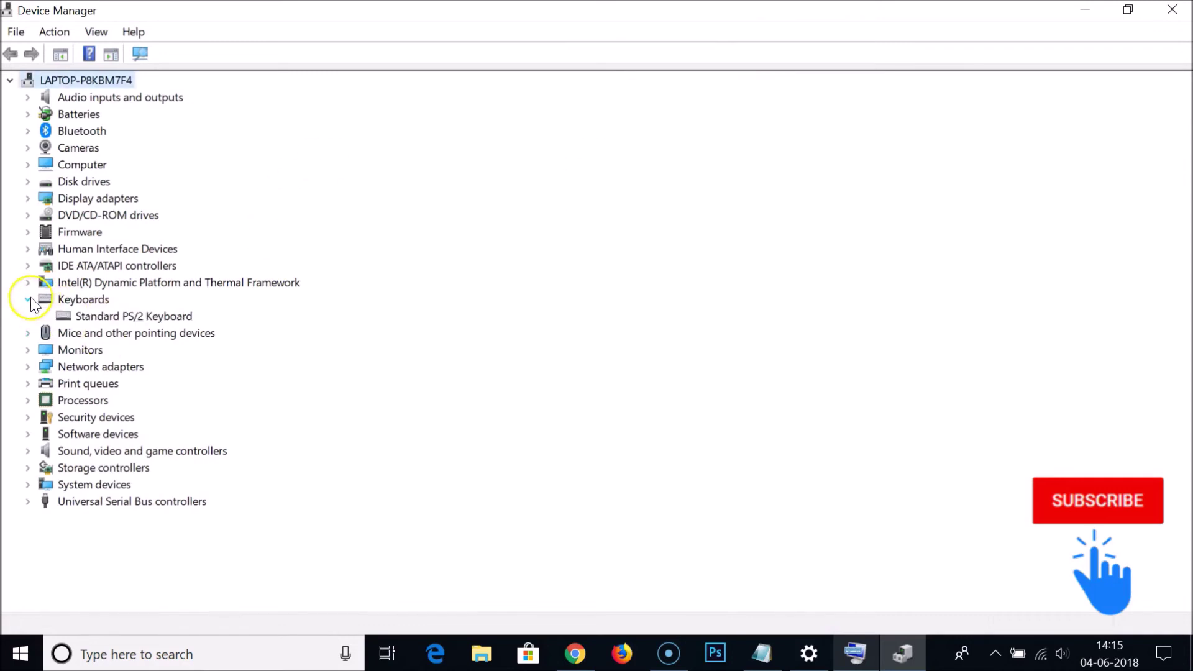
left_click(132, 318)
right_click(128, 317)
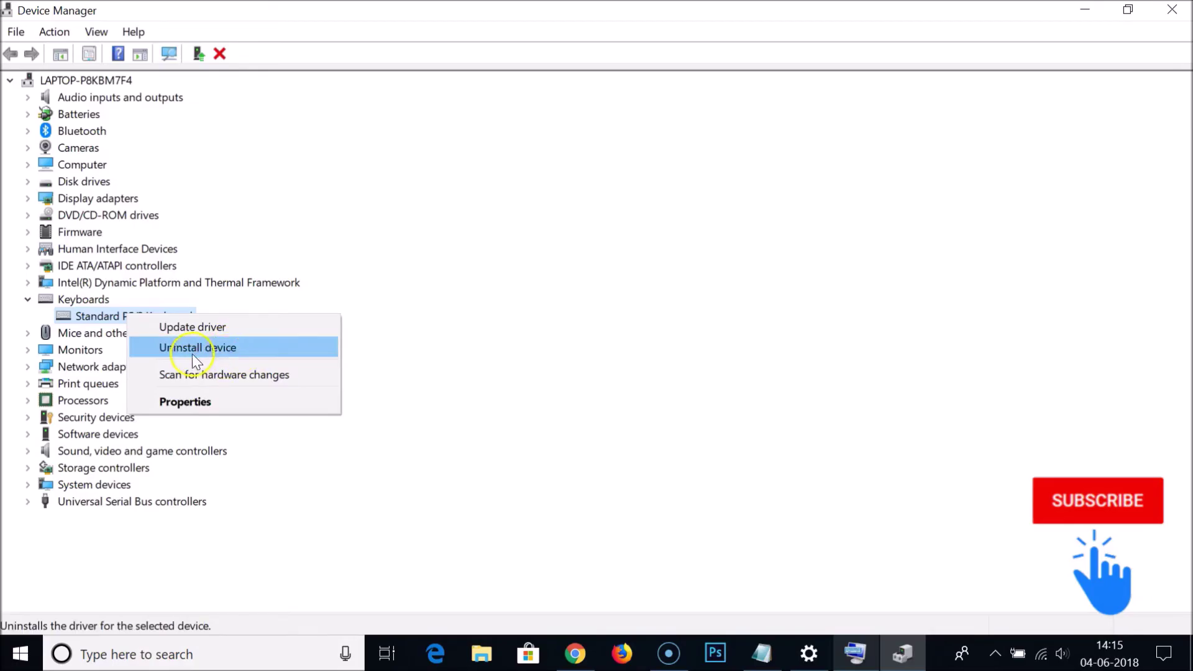
left_click(242, 579)
left_click(55, 33)
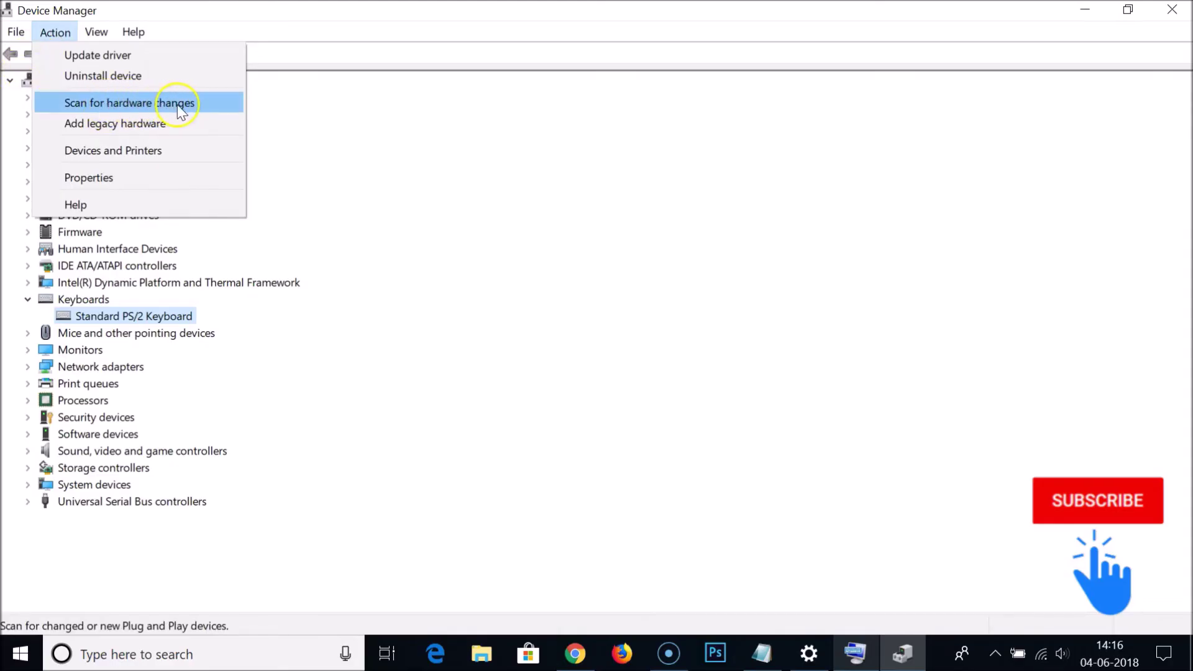
Check the remaining Method 3 steps in the troubleshooting notes, then return to Device Manager and close it
left_click(763, 652)
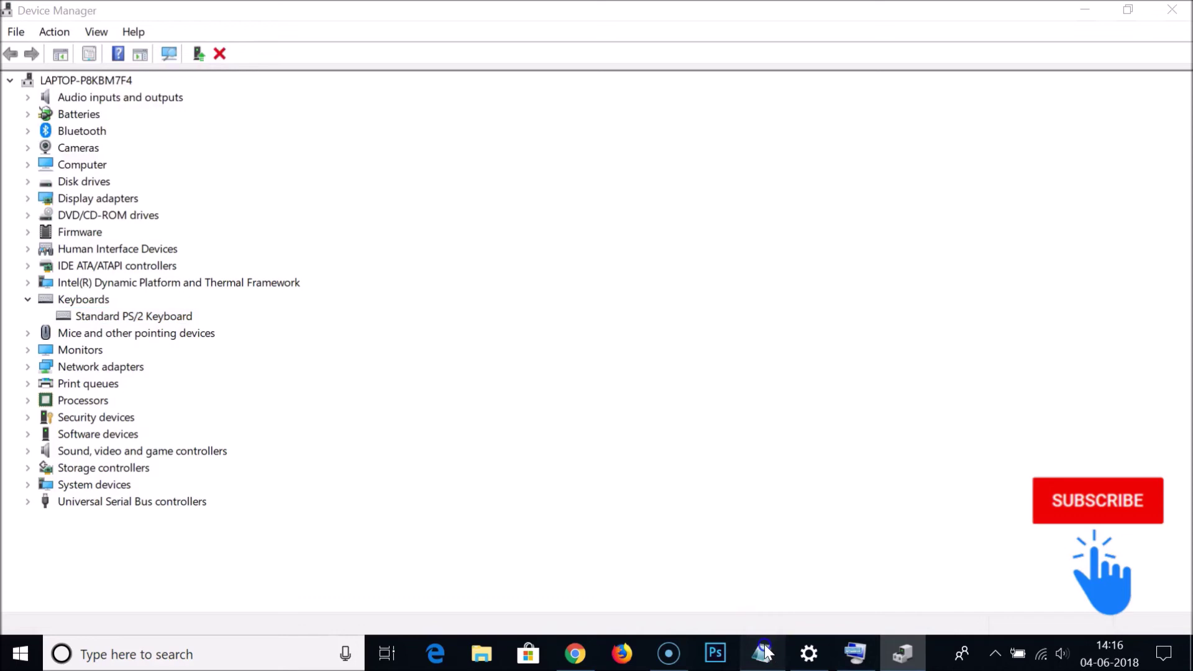
scroll(417, 360, "down", 1)
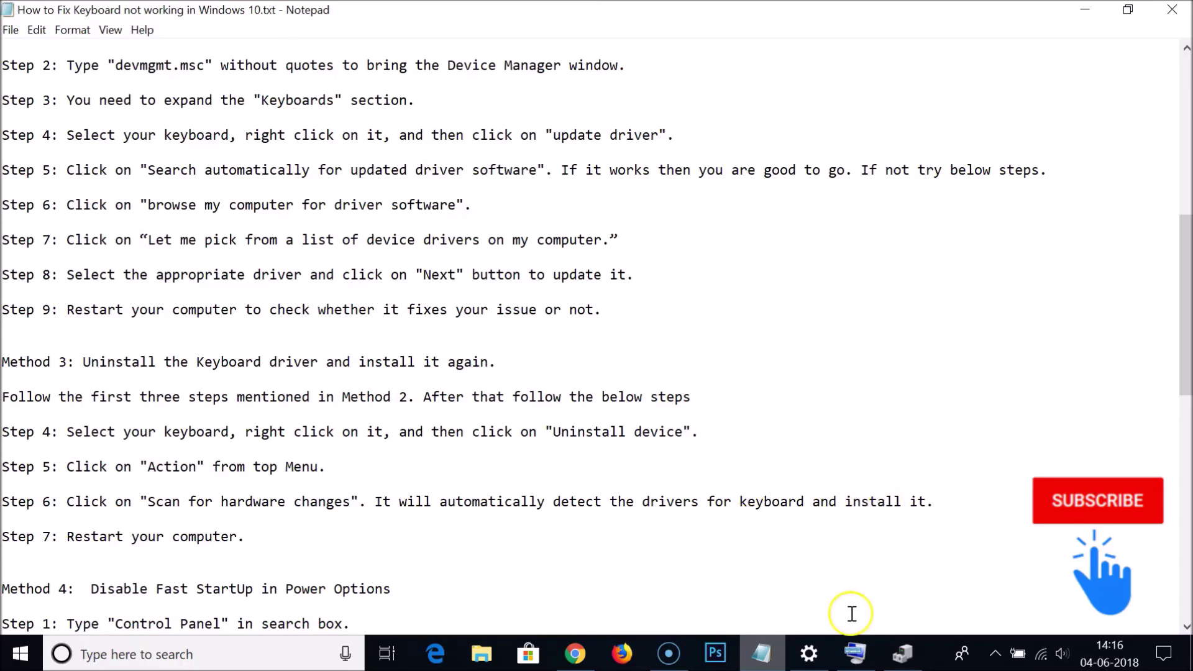
left_click(902, 663)
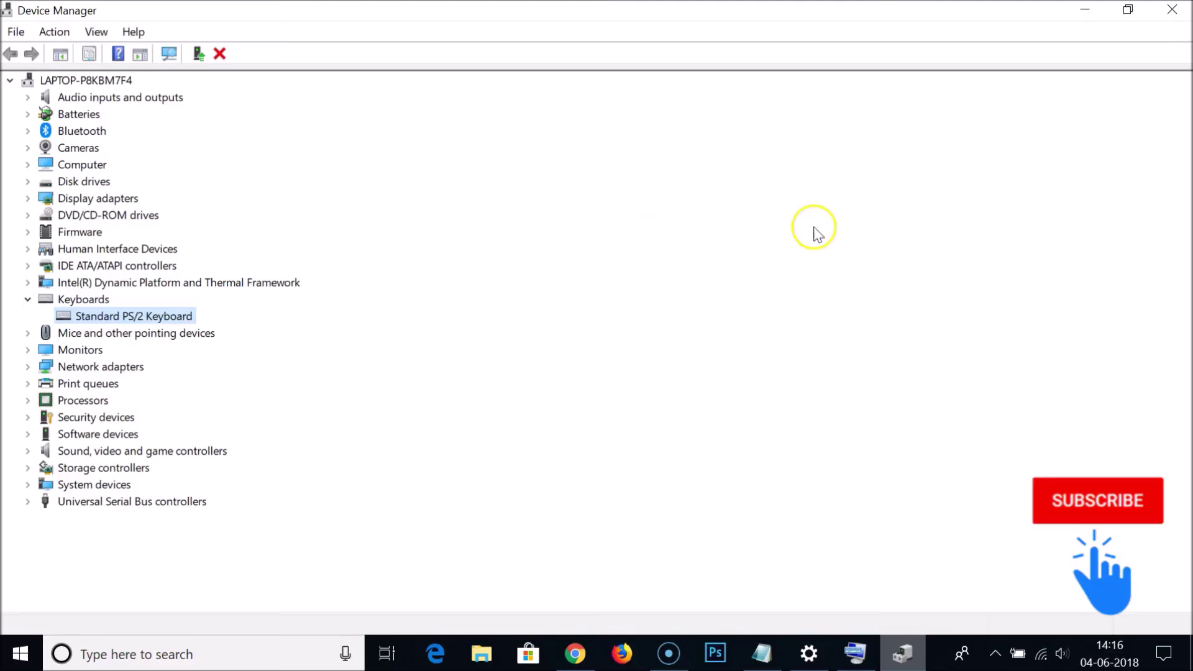
left_click(1172, 10)
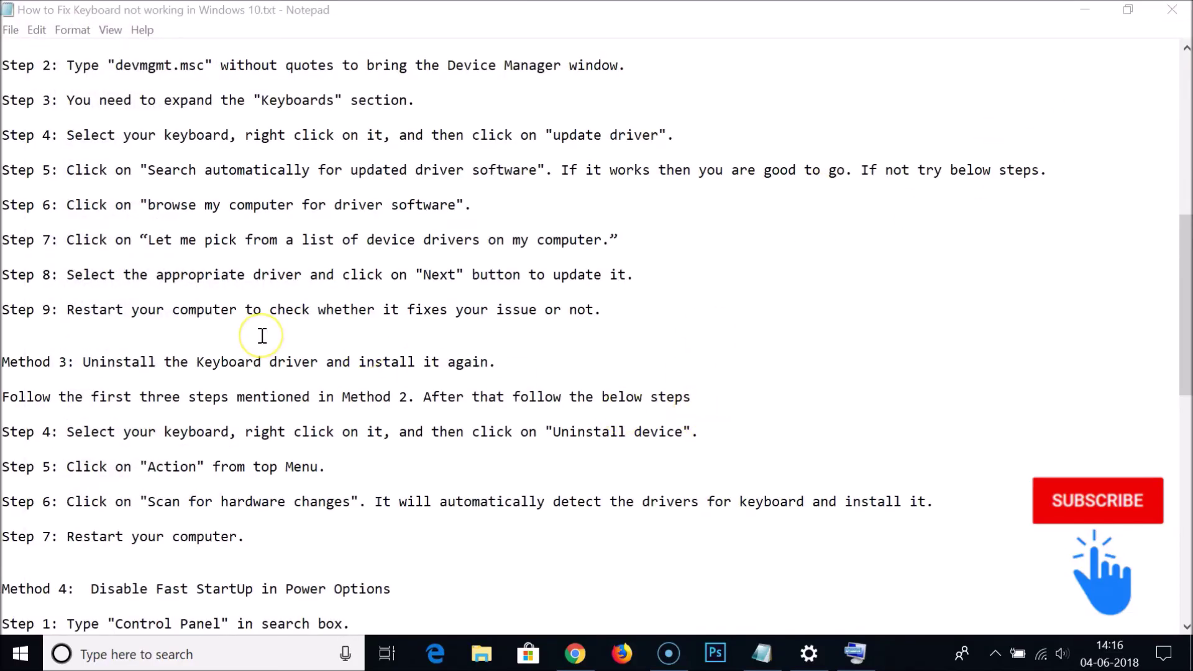
Read the Method 4 steps in the notes on disabling fast startup in Power Options
scroll(193, 353, "down", 3)
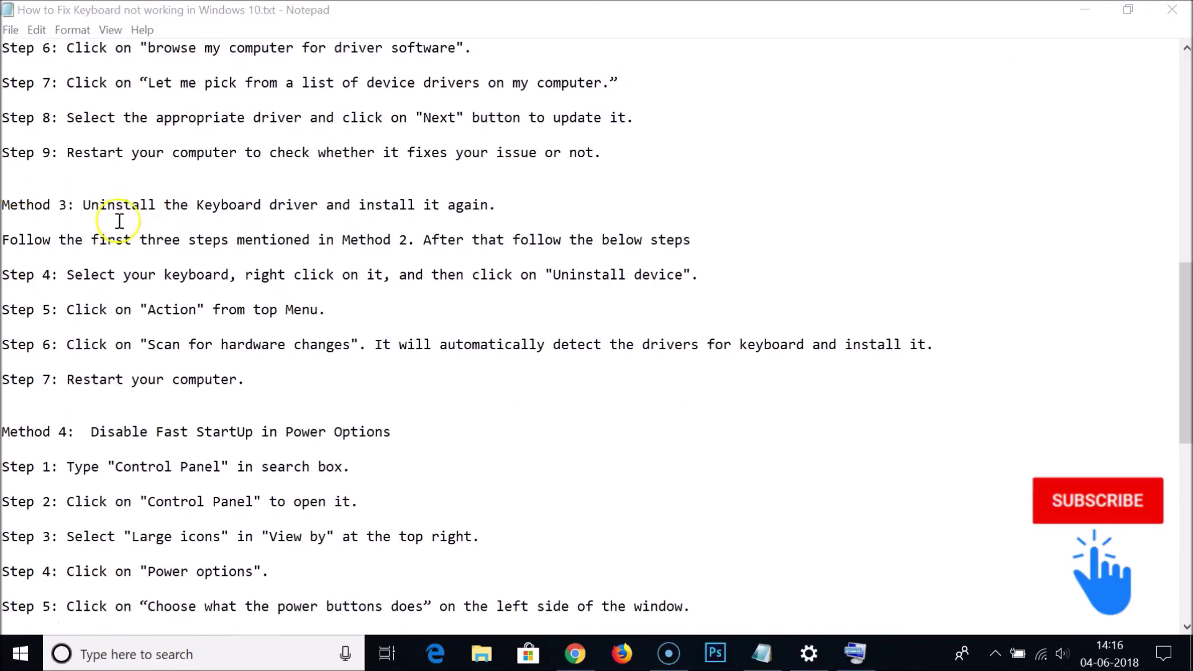
scroll(271, 247, "down", 1)
scroll(270, 247, "down", 2)
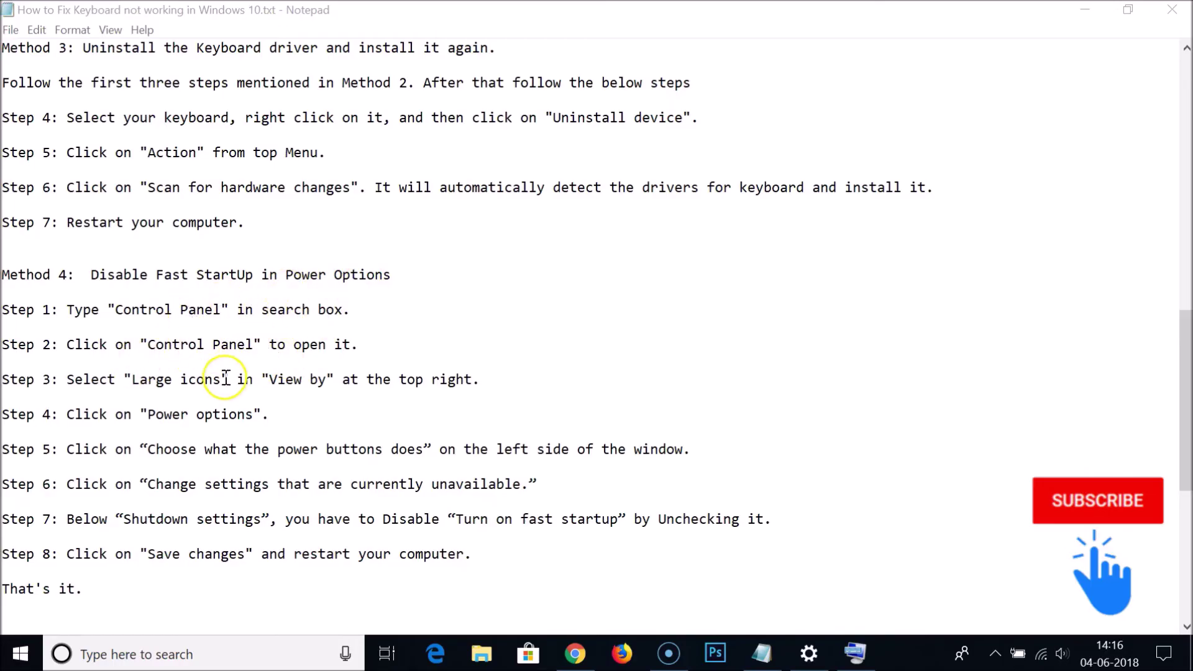
Minimize the notes, search Windows for "control panel" using the On-Screen Keyboard, put the keyboard away, and open Control Panel
left_click(1086, 7)
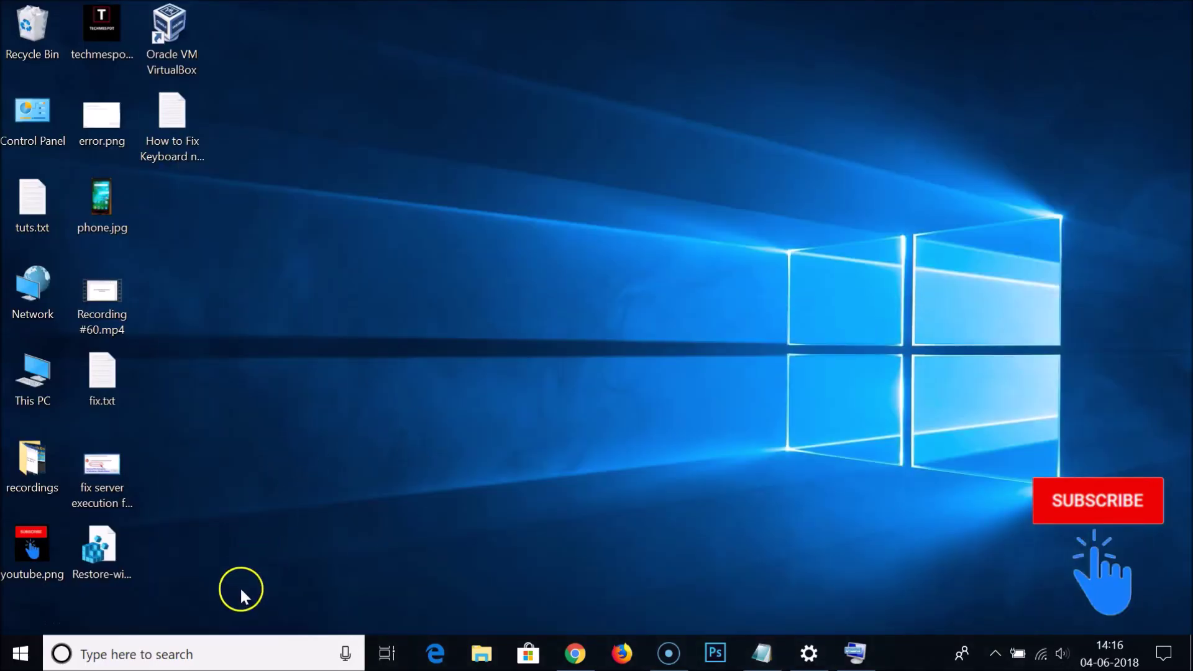
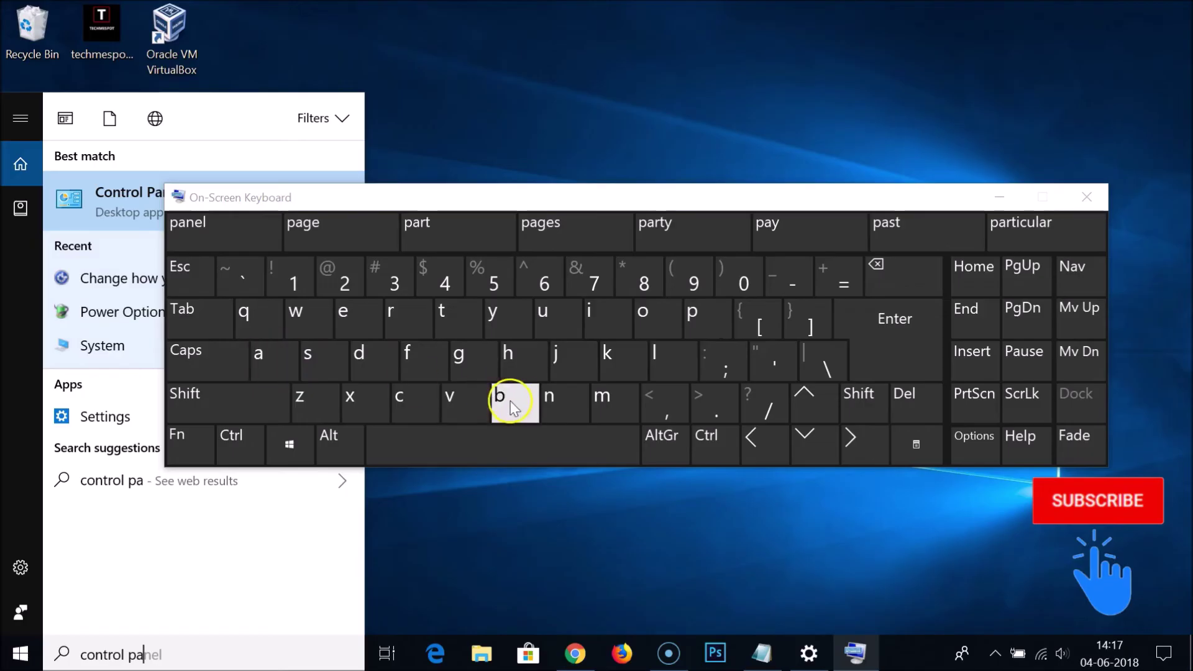
left_click(548, 399)
left_click(359, 338)
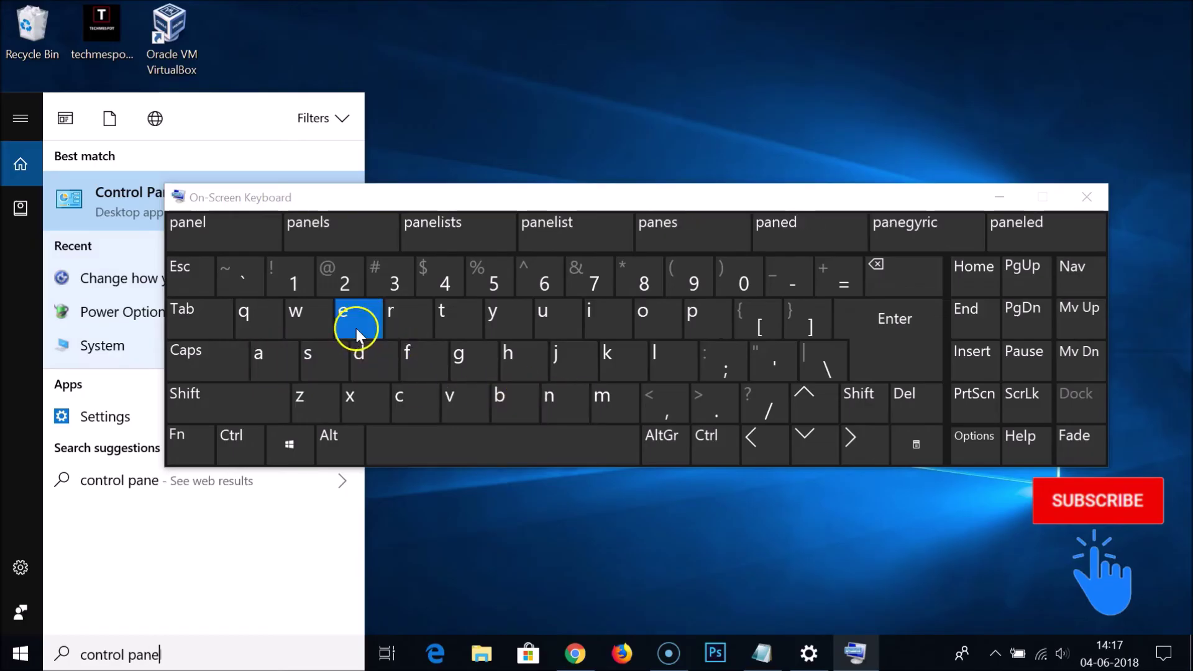
left_click(653, 356)
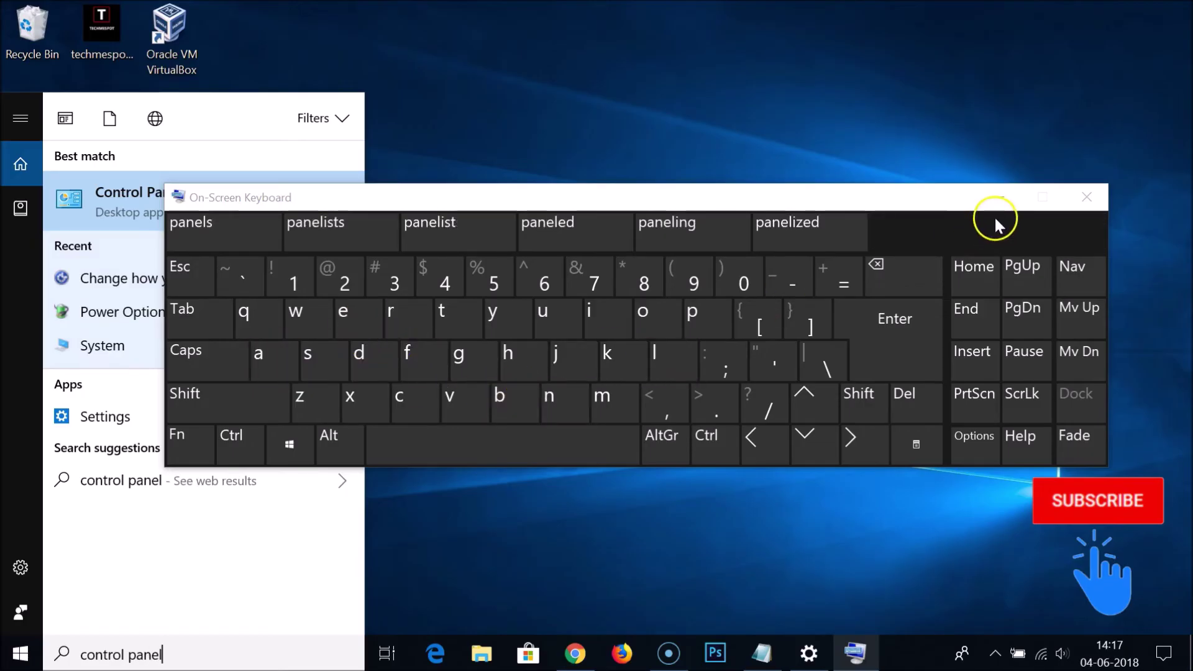
left_click(997, 197)
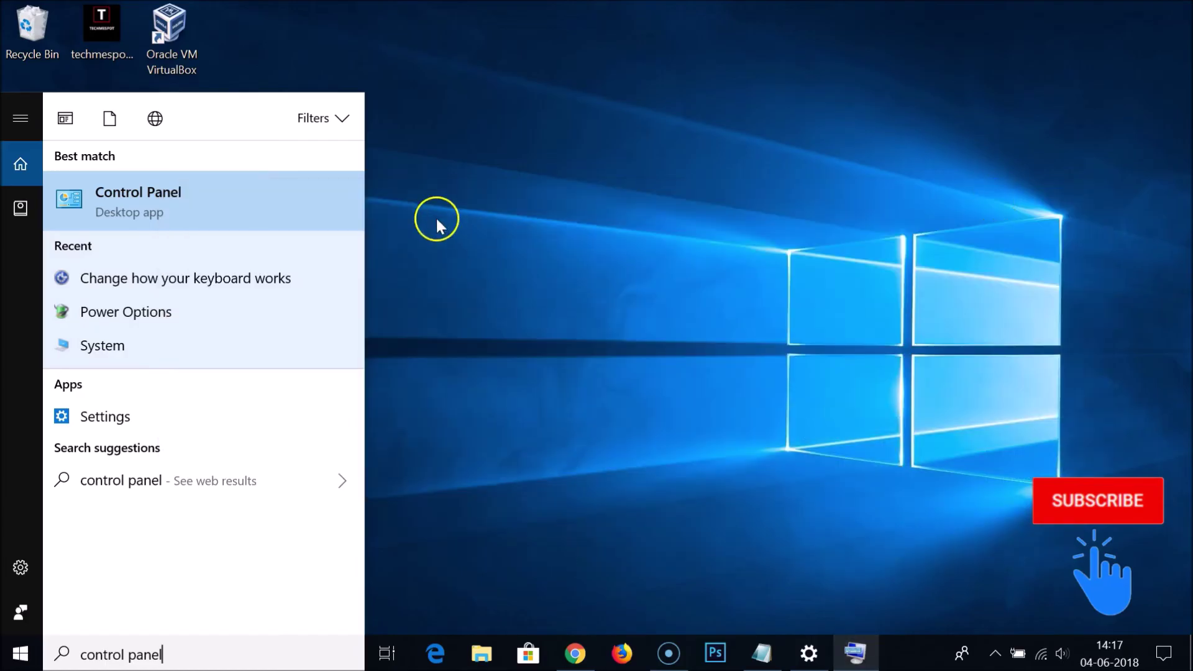
left_click(236, 204)
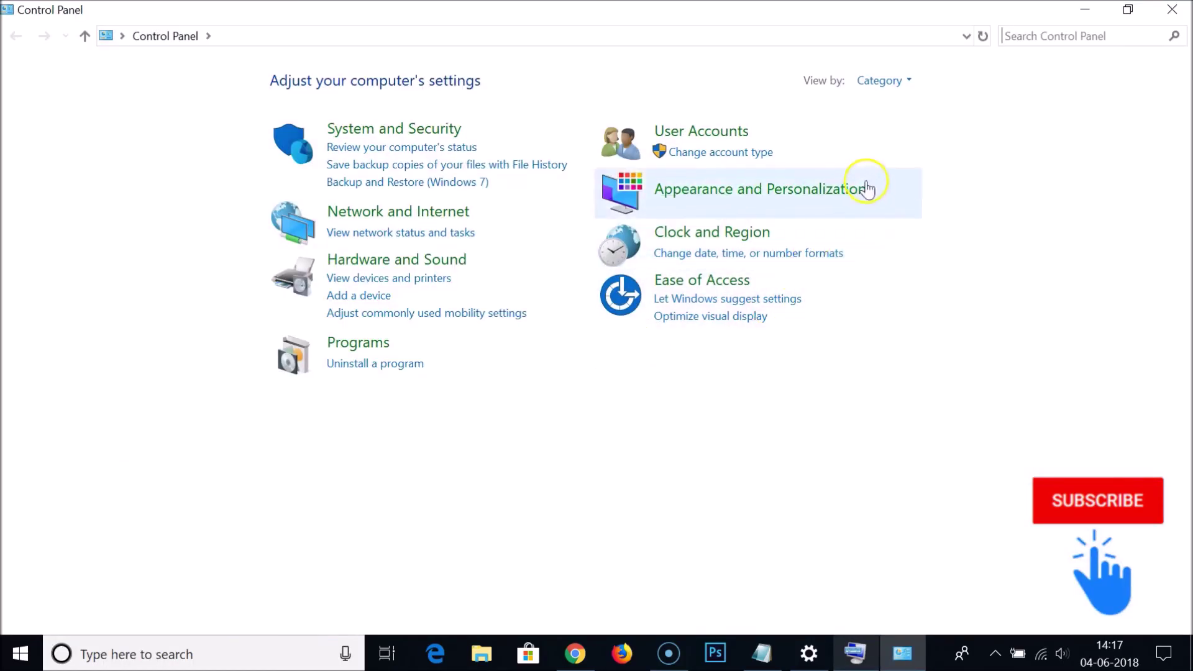
Switch Control Panel to the Large icons view and open the settings for what the power button does in Power Options
left_click(878, 83)
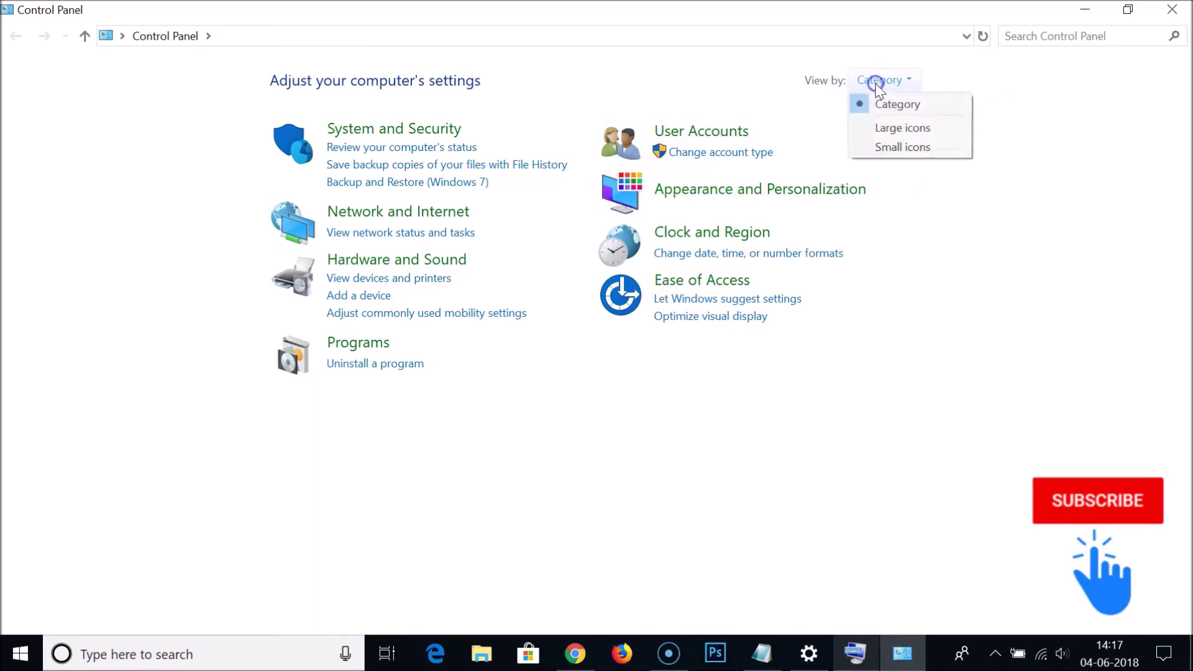
left_click(903, 128)
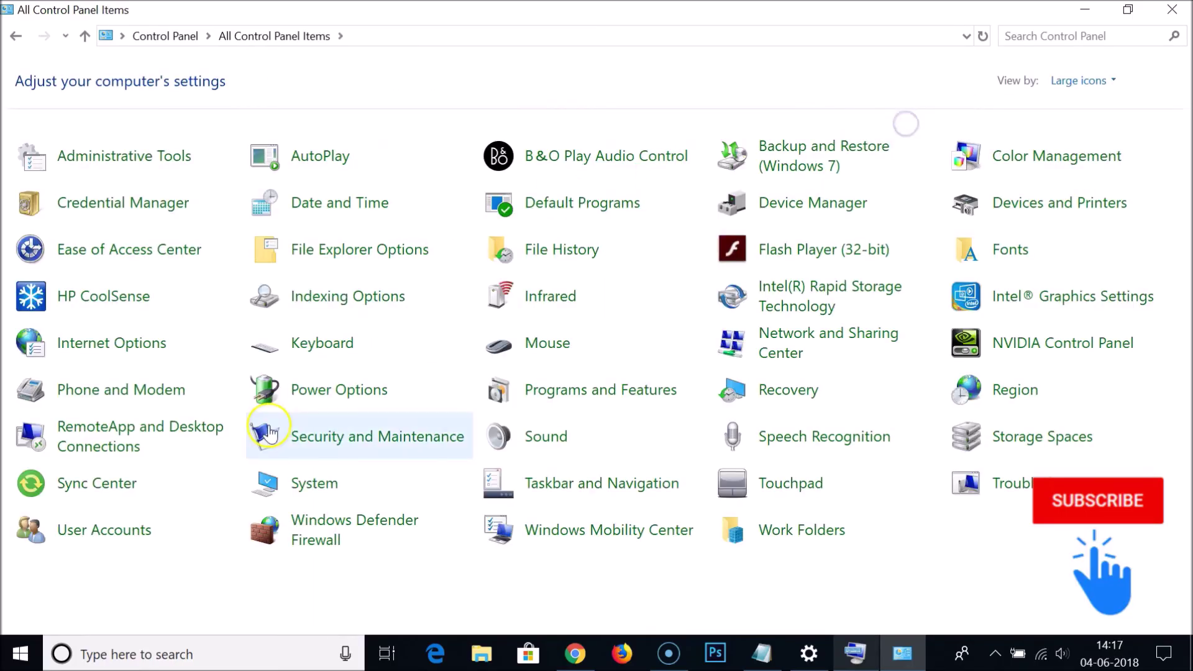
left_click(348, 392)
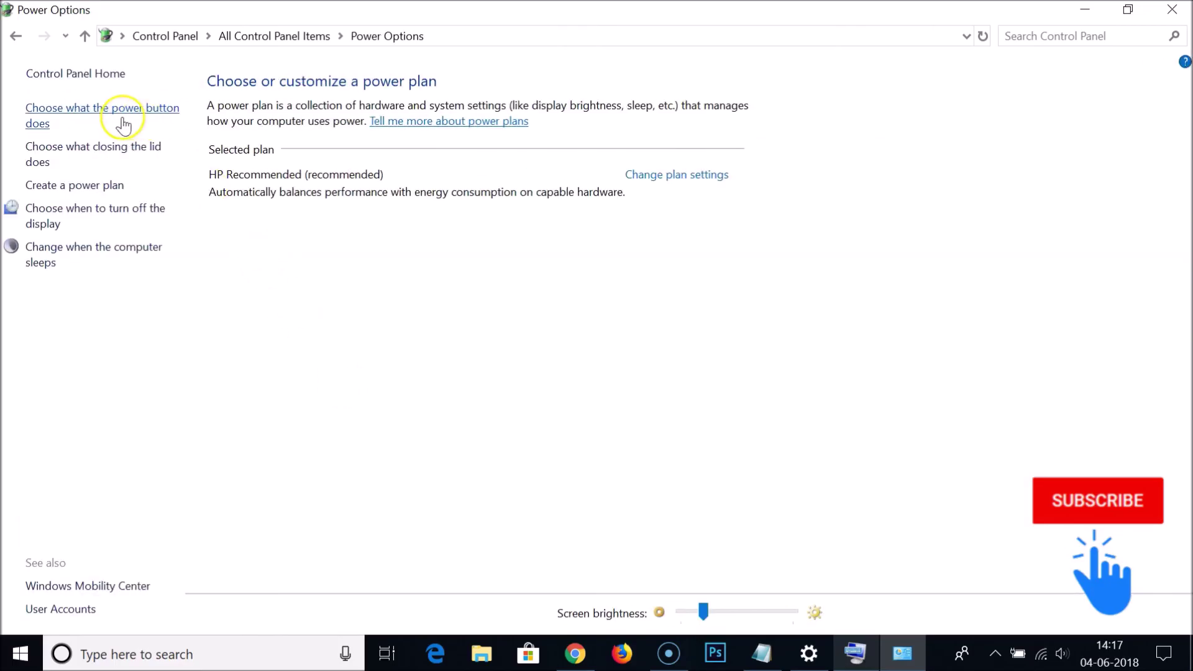
left_click(139, 111)
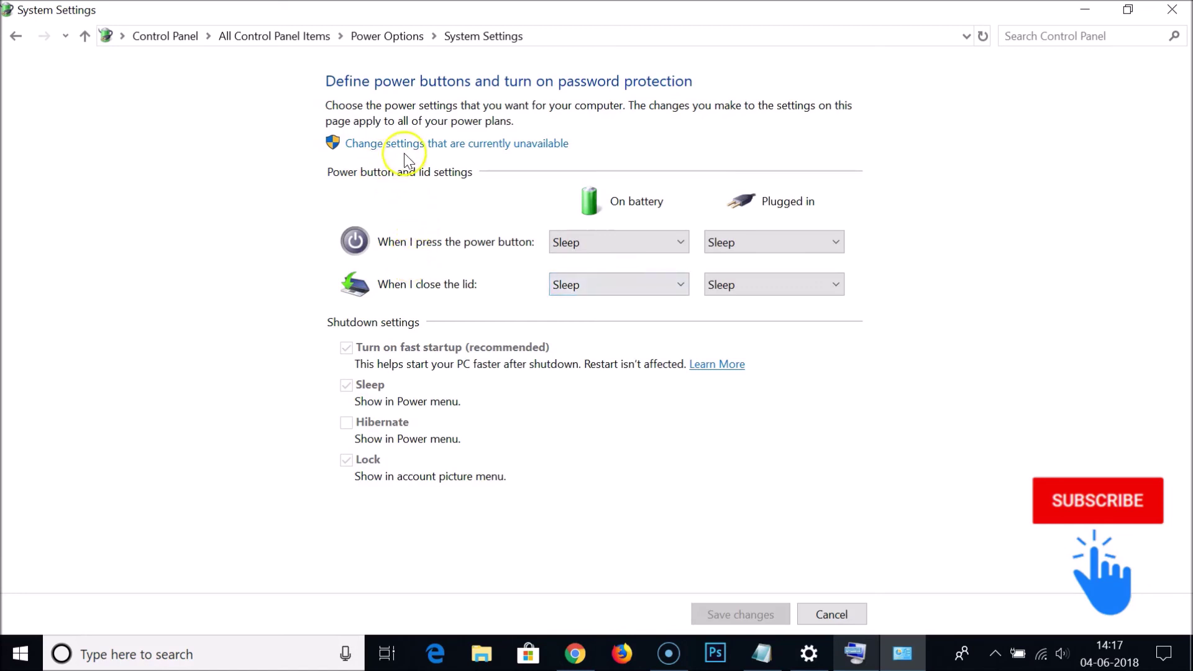
Unlock the currently unavailable settings, disable Turn on fast startup, save the changes, and close Power Options
left_click(436, 144)
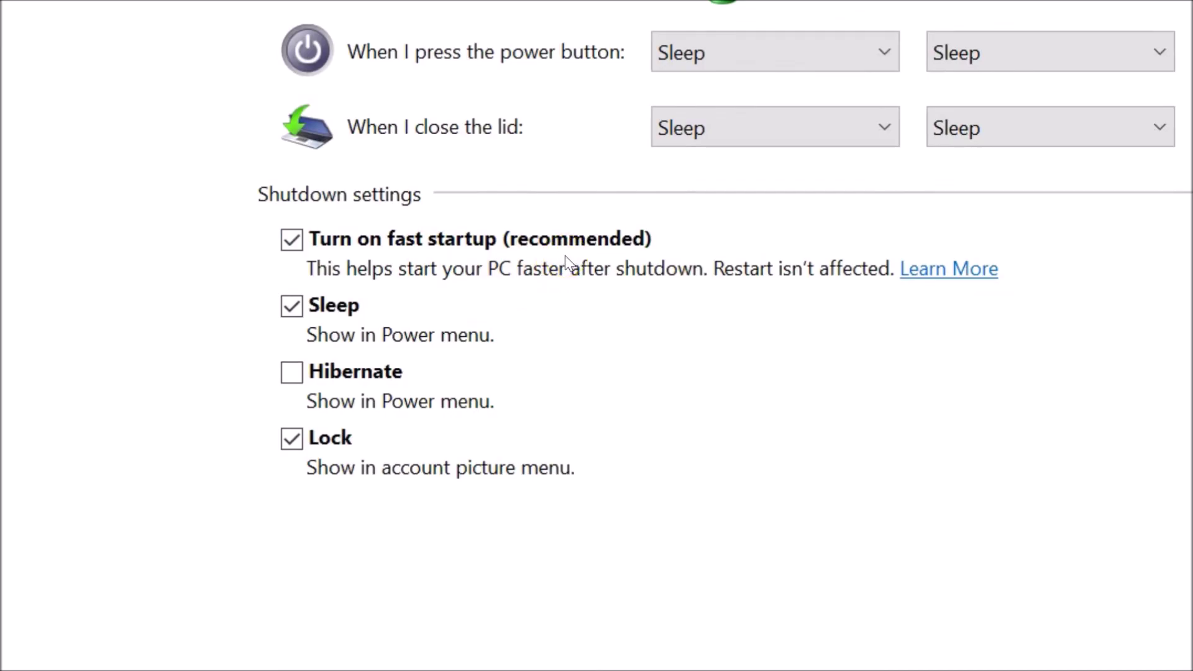
left_click(287, 239)
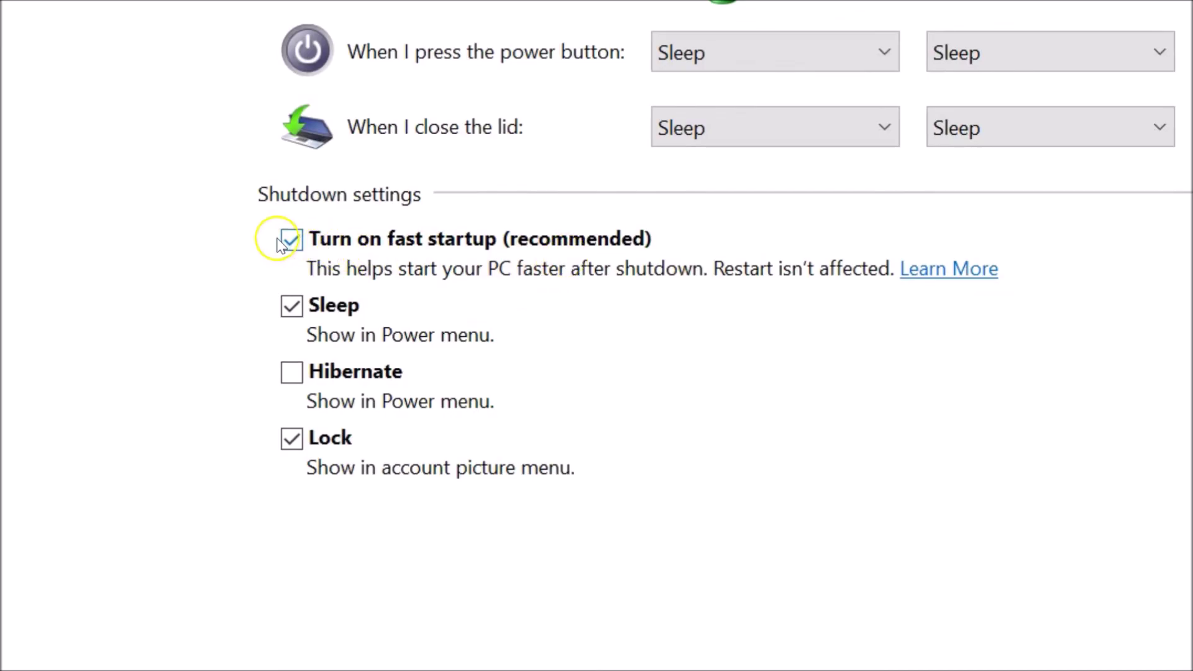
left_click(297, 246)
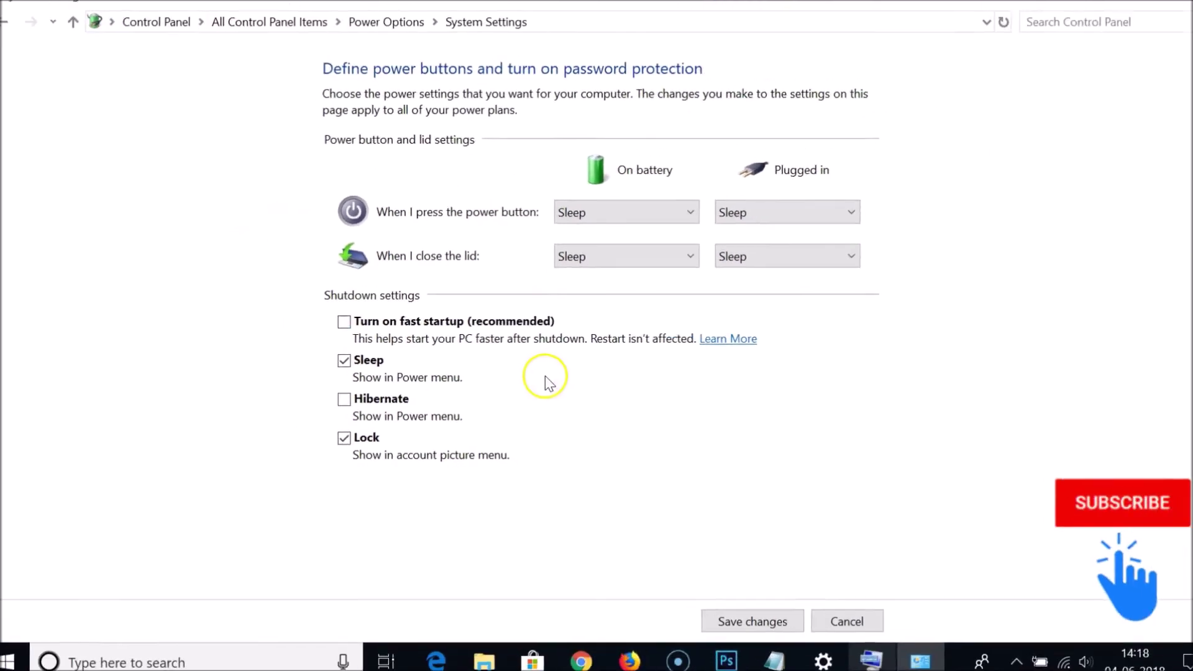
left_click(757, 621)
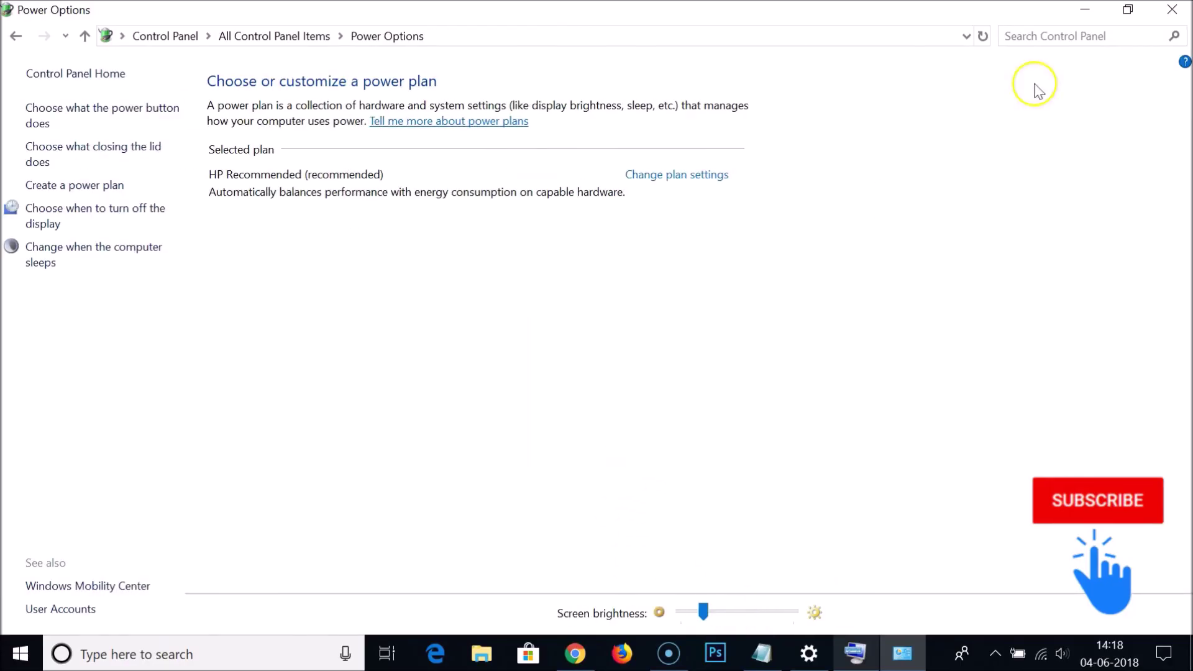
left_click(1170, 10)
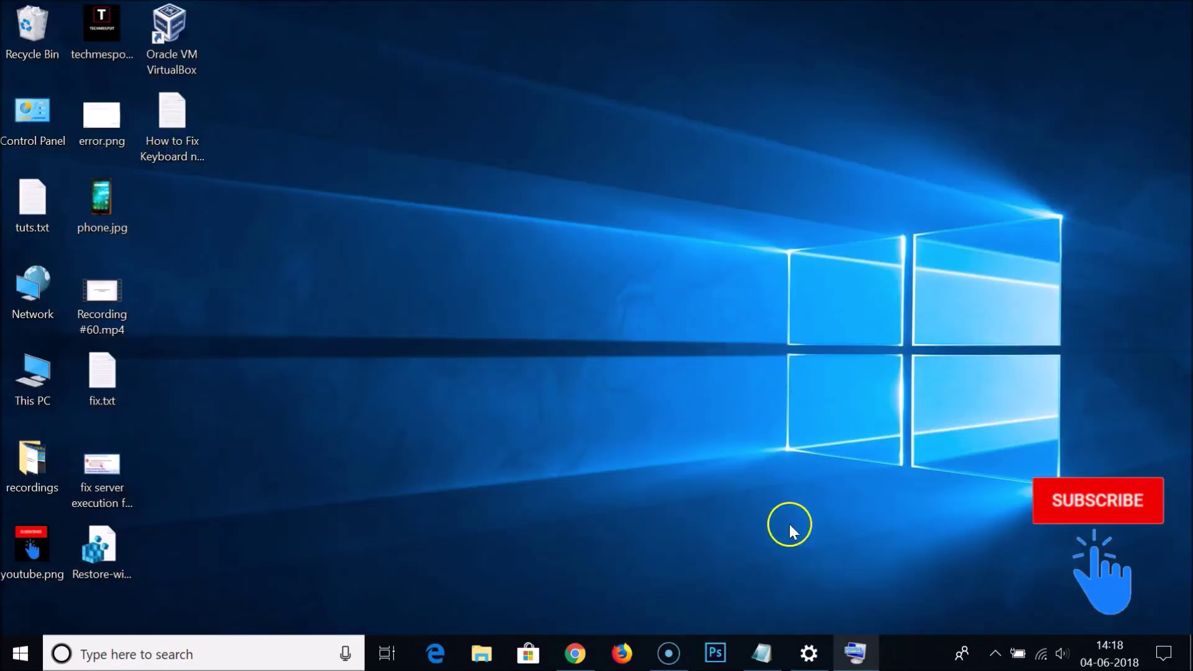
Bring the troubleshooting notes back up, check the end of Method 4, and return to the beginning of the document
left_click(763, 653)
scroll(535, 435, "down", 1)
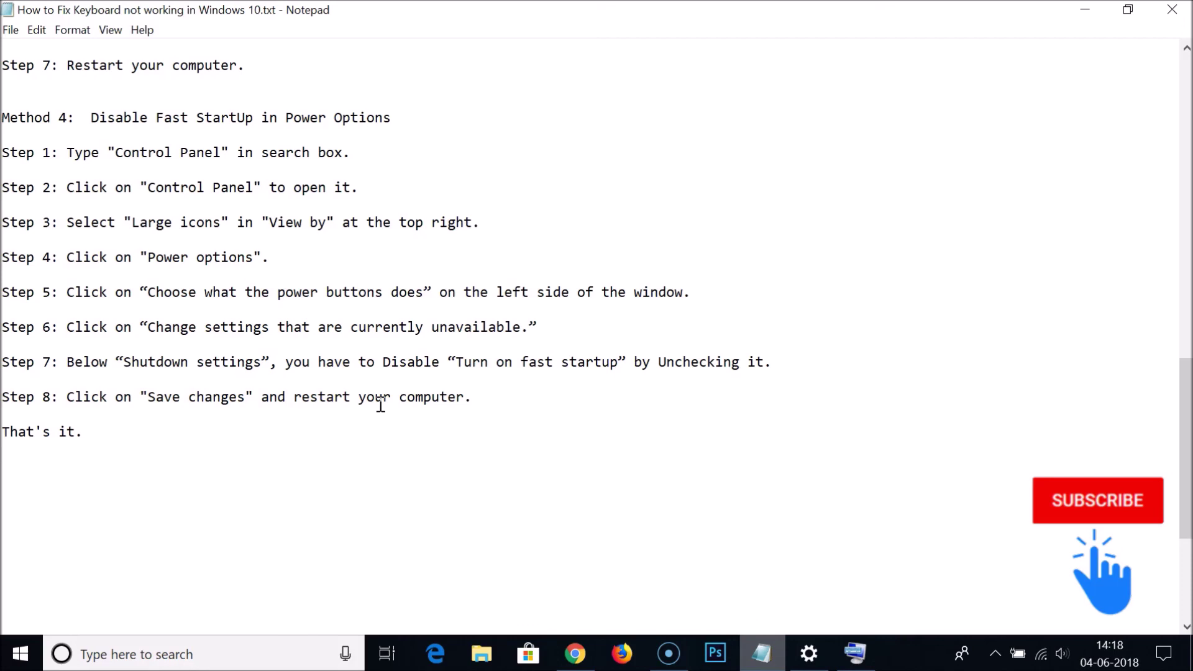
scroll(380, 405, "up", 15)
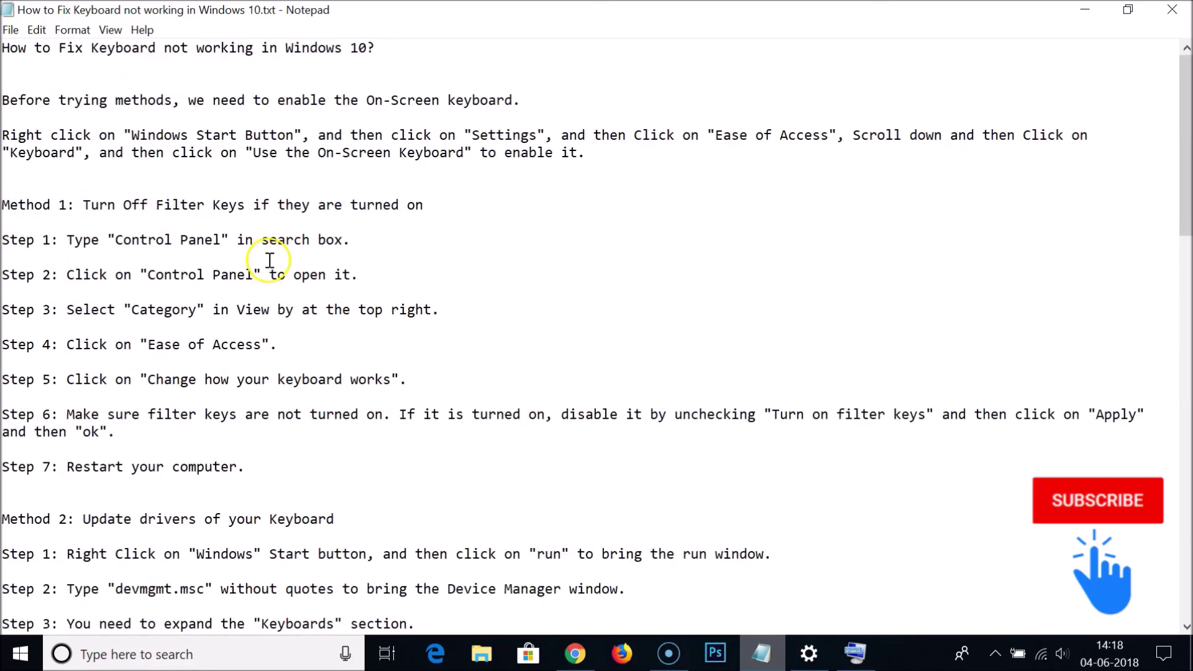